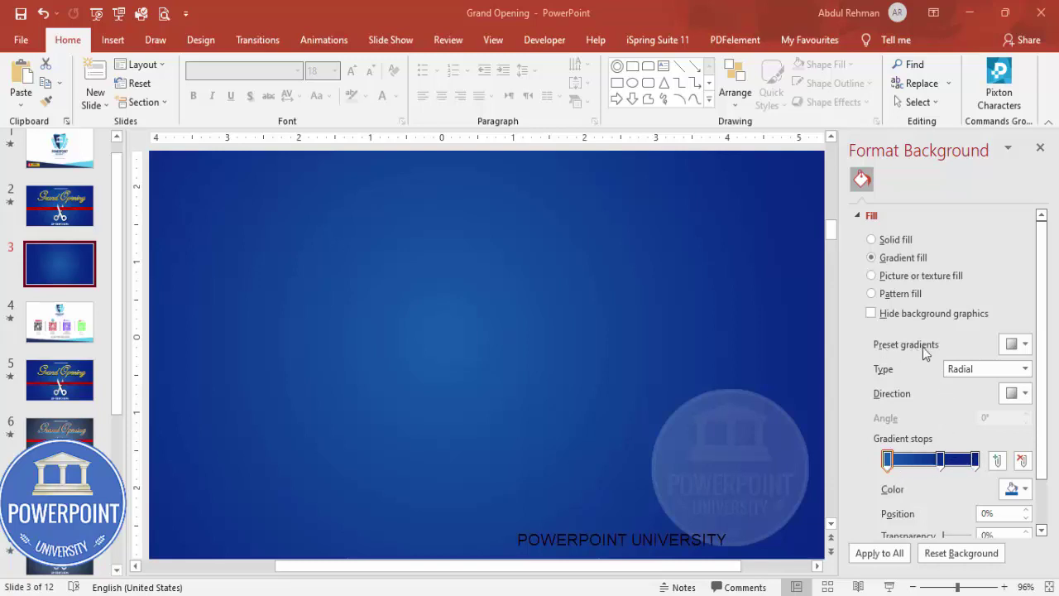
Set slide 3's background gradient type to Radial.
left_click(987, 368)
Keep the Radial gradient type and leave its direction unchanged.
left_click(980, 401)
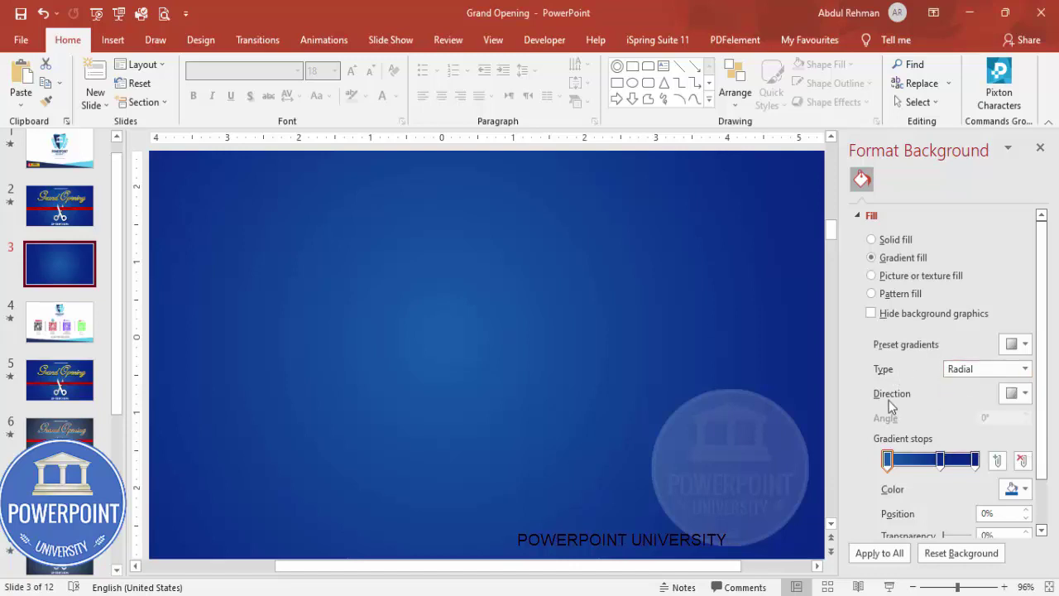
left_click(1016, 393)
left_click(637, 406)
Draw a hollow circle ring just below the slide centre.
left_click(113, 40)
left_click(249, 82)
left_click(258, 292)
left_click_drag(486, 366, 549, 432)
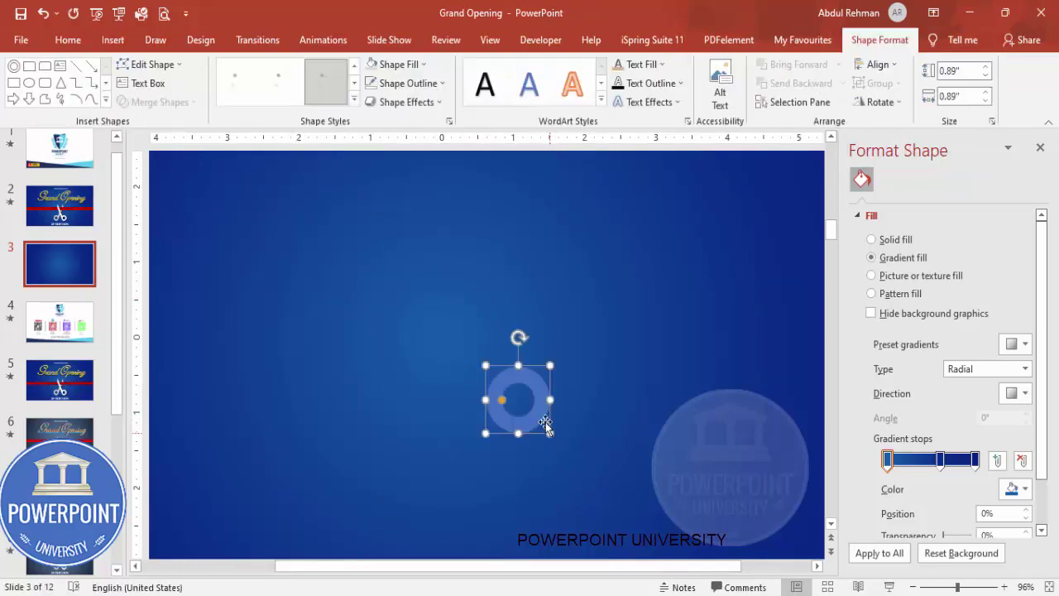
Give the ring no outline and a white fill, nudging it down and right.
left_click(409, 83)
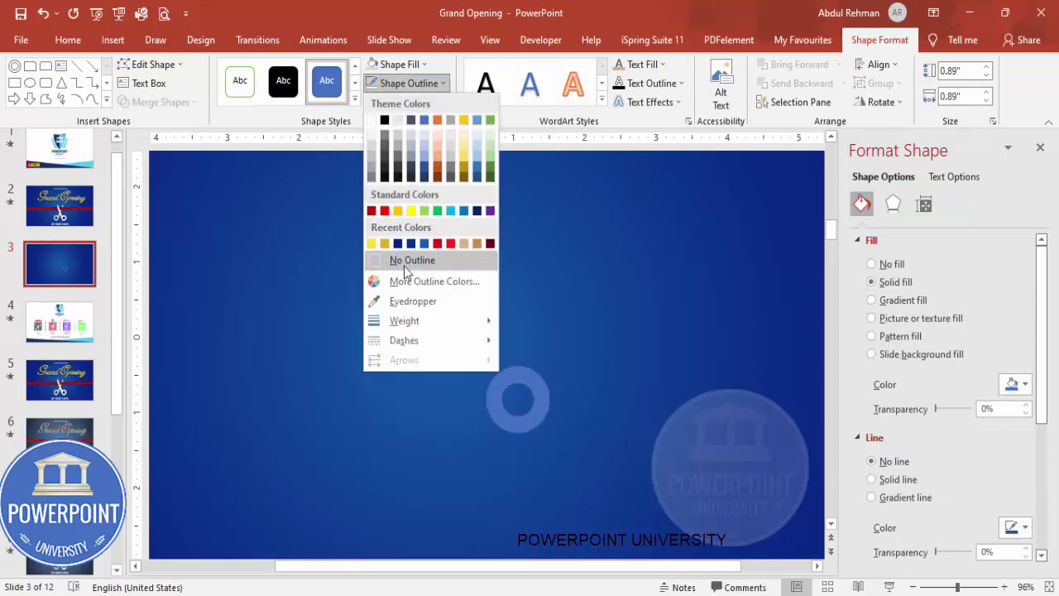
left_click(405, 260)
left_click(398, 64)
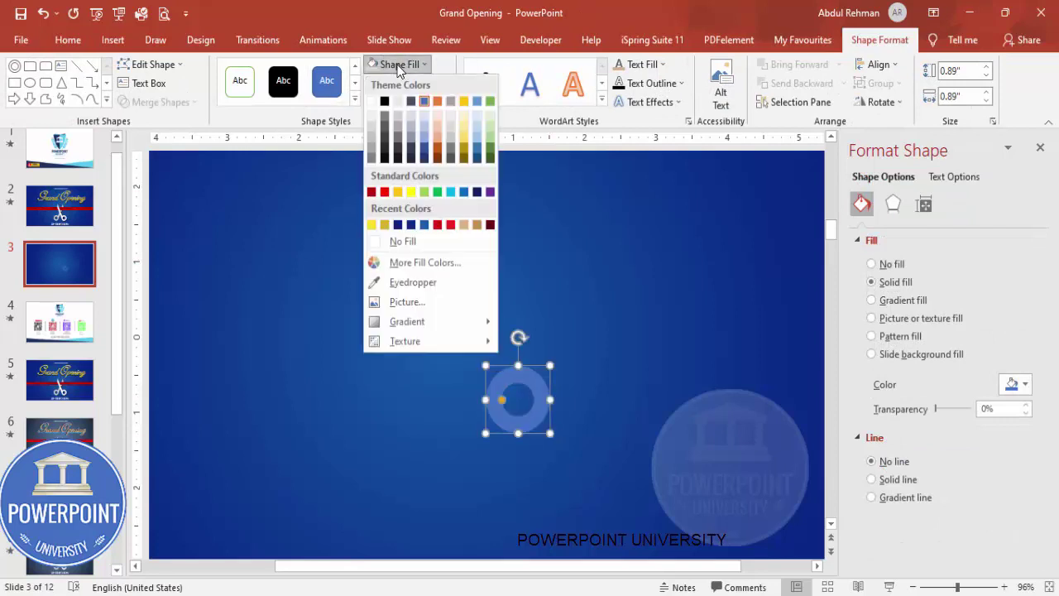
left_click(371, 101)
left_click_drag(536, 412, 552, 444)
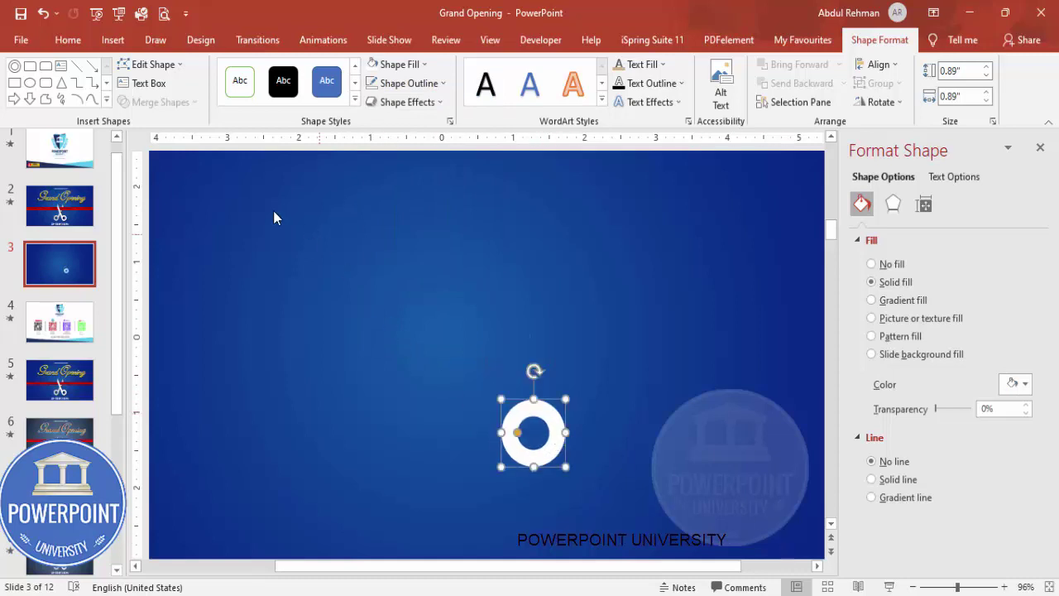
left_click(113, 40)
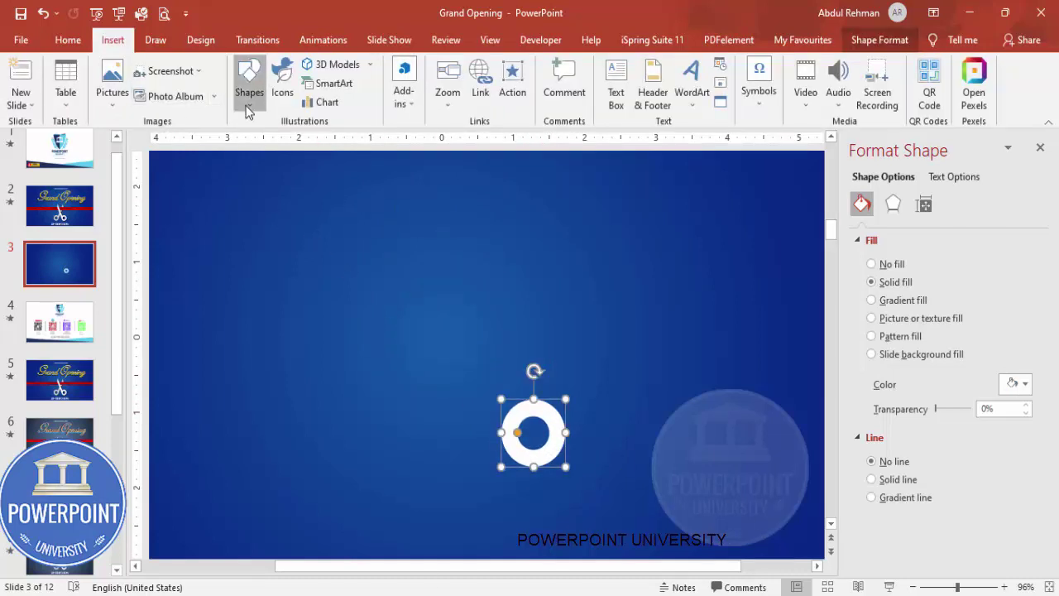
left_click(248, 91)
Draw a tall narrow rectangle with no outline and a black fill.
left_click(242, 232)
left_click_drag(442, 265, 472, 527)
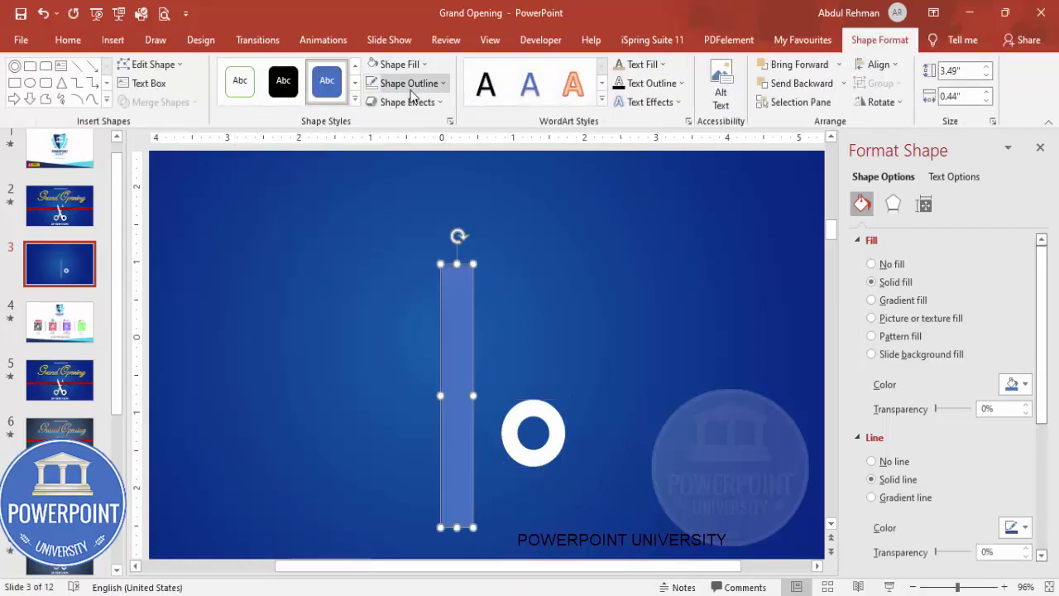
left_click(410, 85)
left_click(412, 260)
left_click(400, 65)
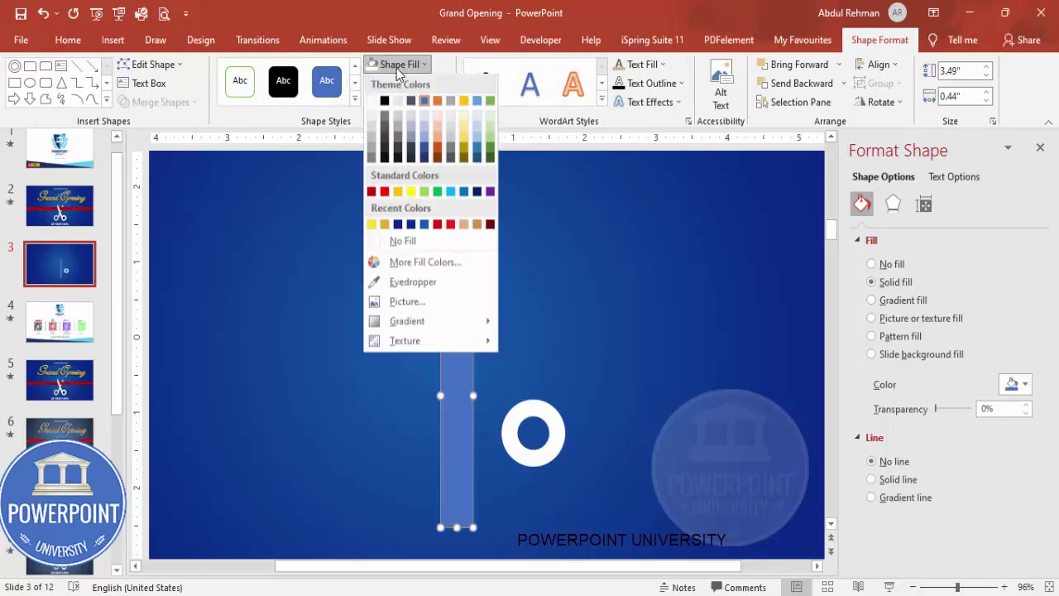
left_click(385, 102)
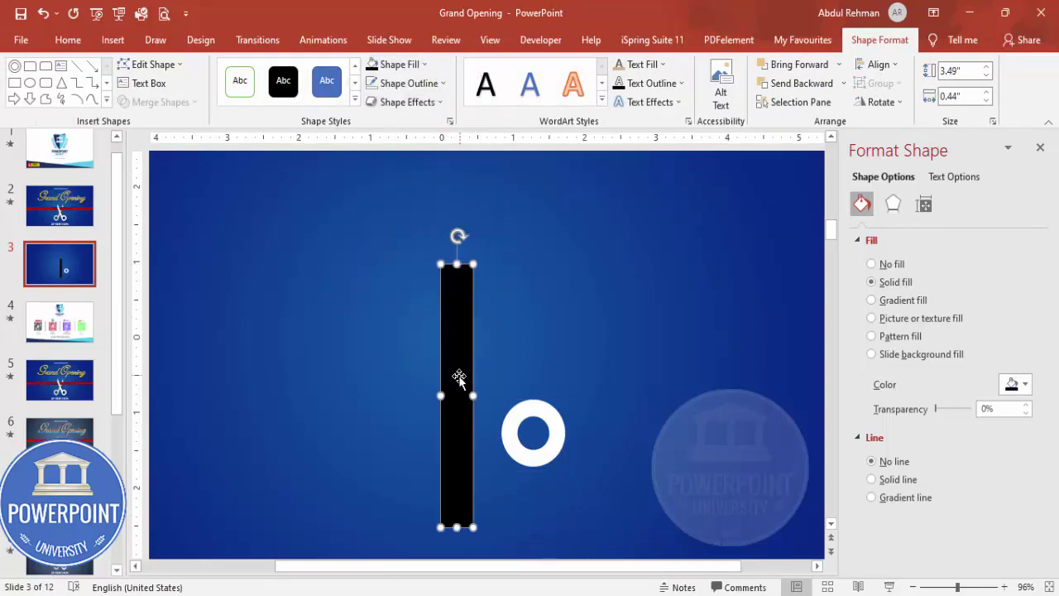
Tilt the black bar clockwise and move its lower end over the ring.
left_click_drag(456, 374, 486, 366)
left_click_drag(488, 226, 460, 230)
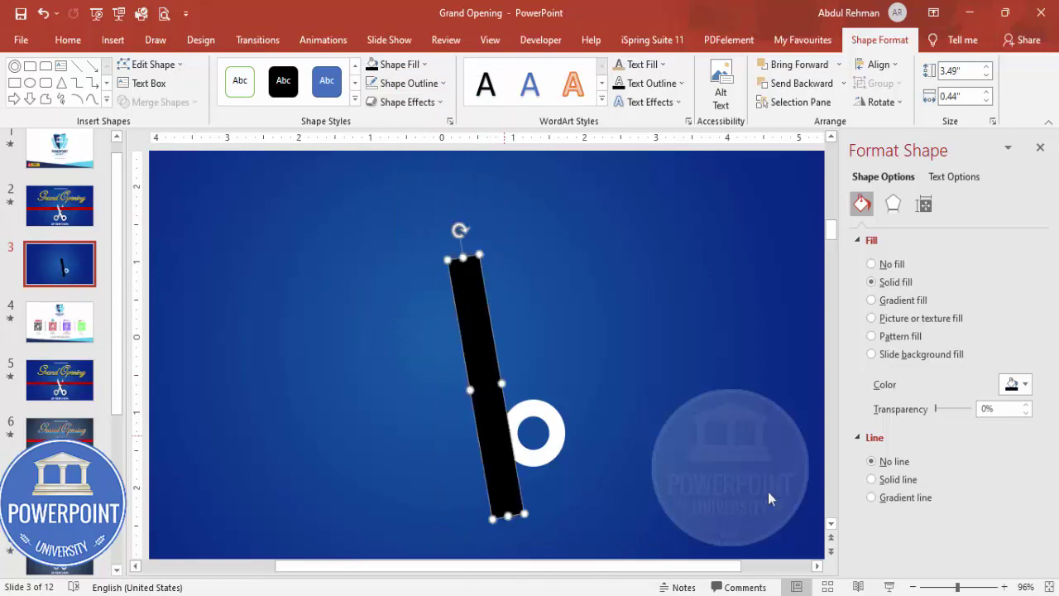
left_click(972, 586)
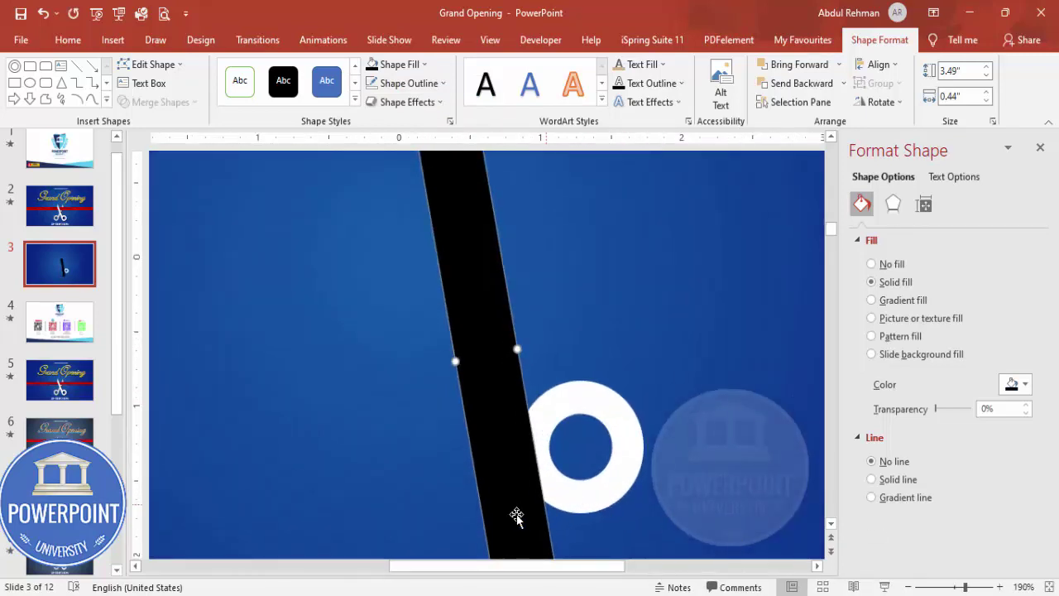
left_click_drag(540, 498, 567, 490)
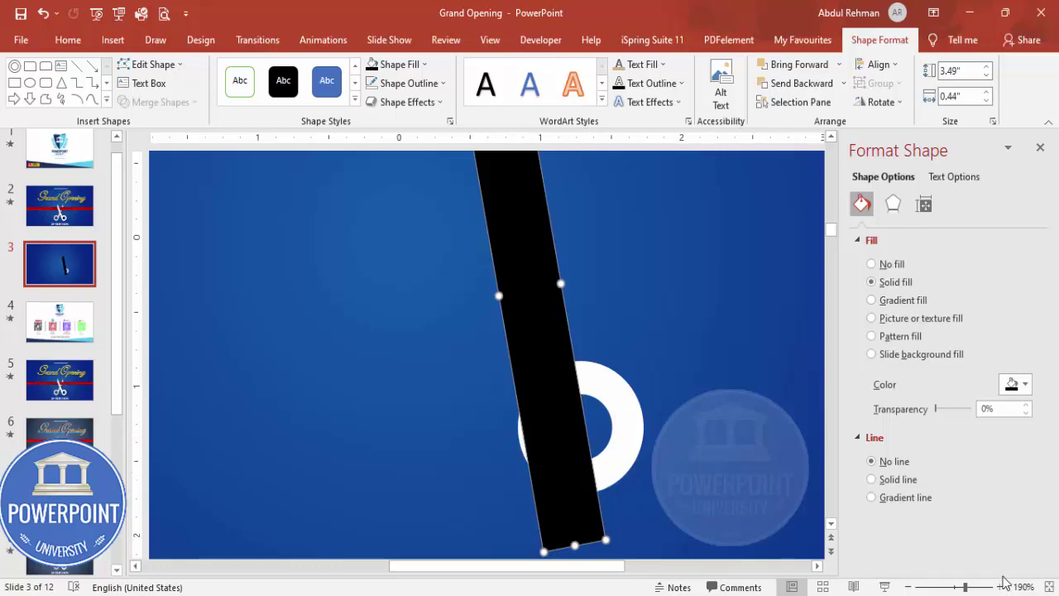
left_click(1049, 587)
Nudge the bar up, then Fragment the selected ring and bar.
left_click(596, 429)
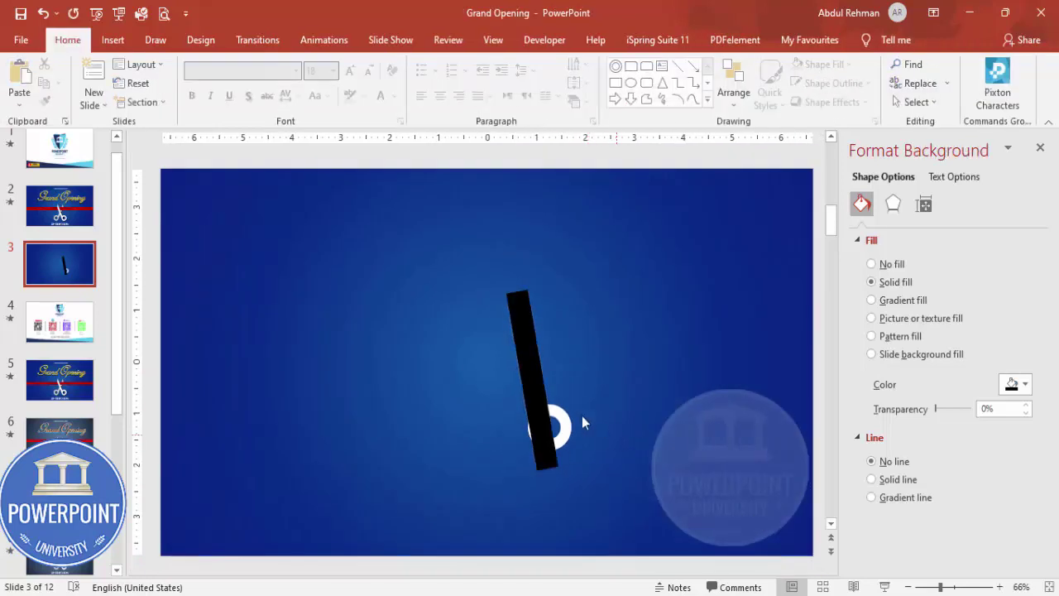
left_click(535, 359)
left_click_drag(514, 276, 513, 263)
left_click(585, 404)
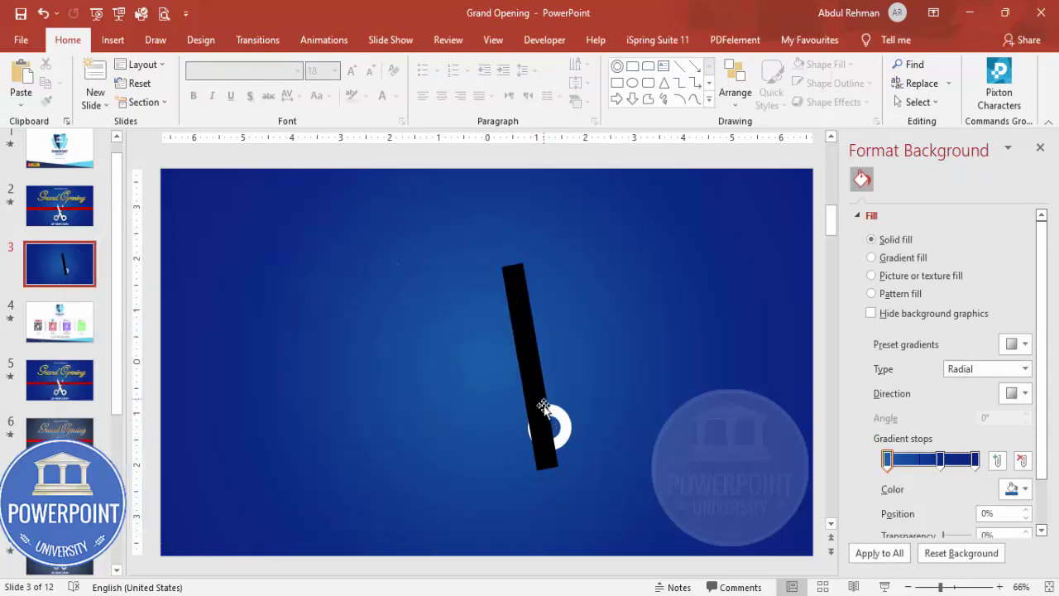
left_click(565, 422)
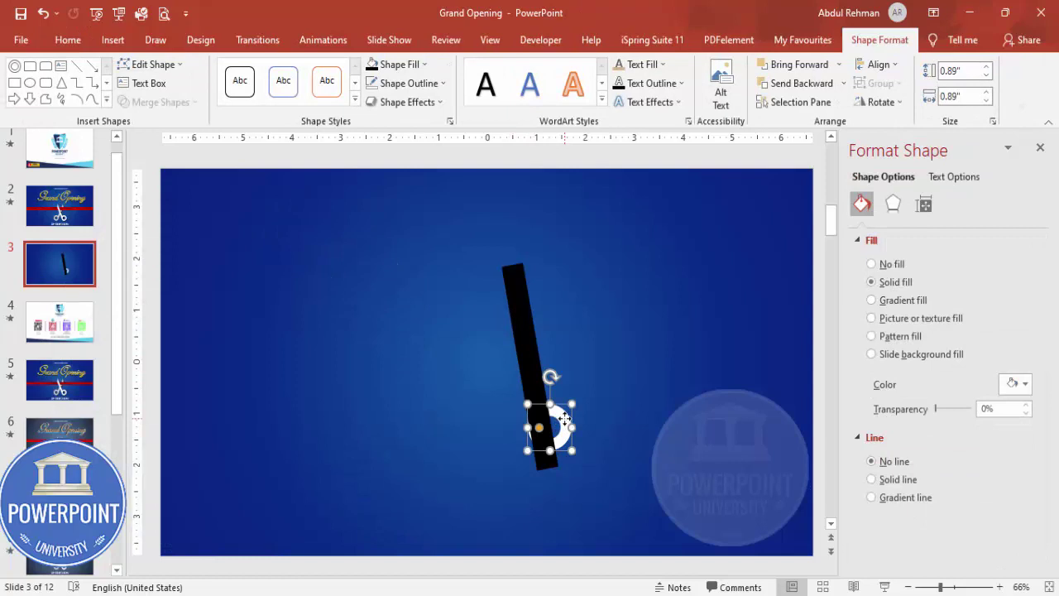
left_click(532, 351, "shift")
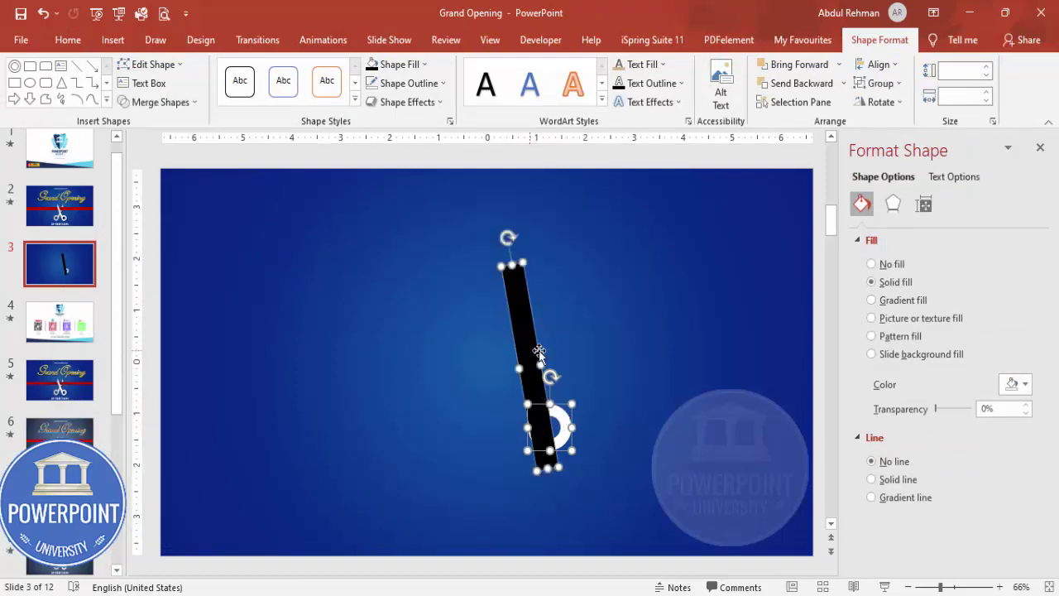
left_click(166, 97)
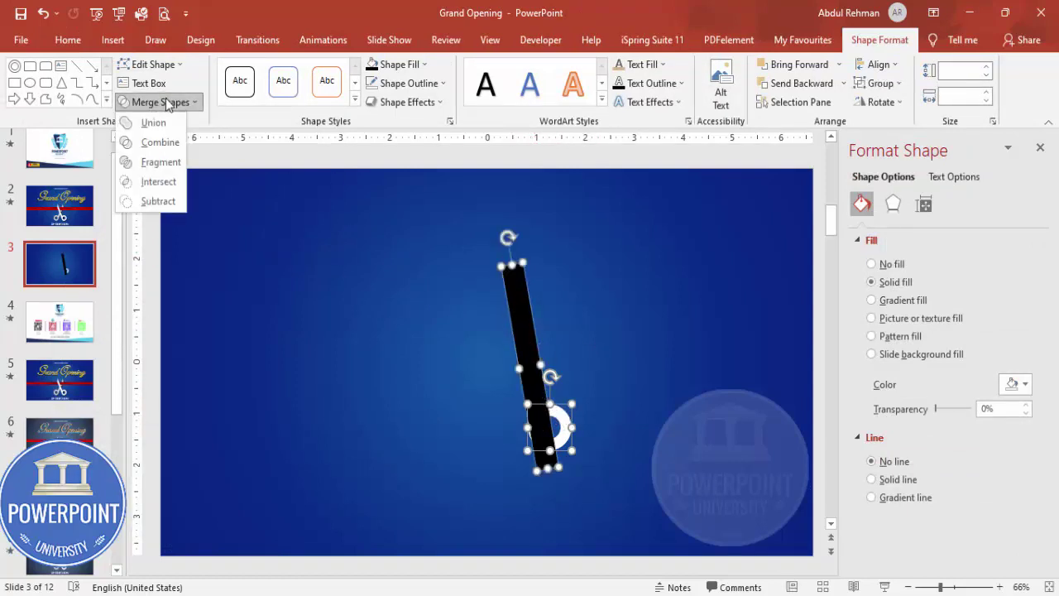
left_click(161, 165)
Delete the ring's inner circle fragment and check the remaining fragments and white bar.
left_click(638, 358)
scroll(681, 512, "up", 7)
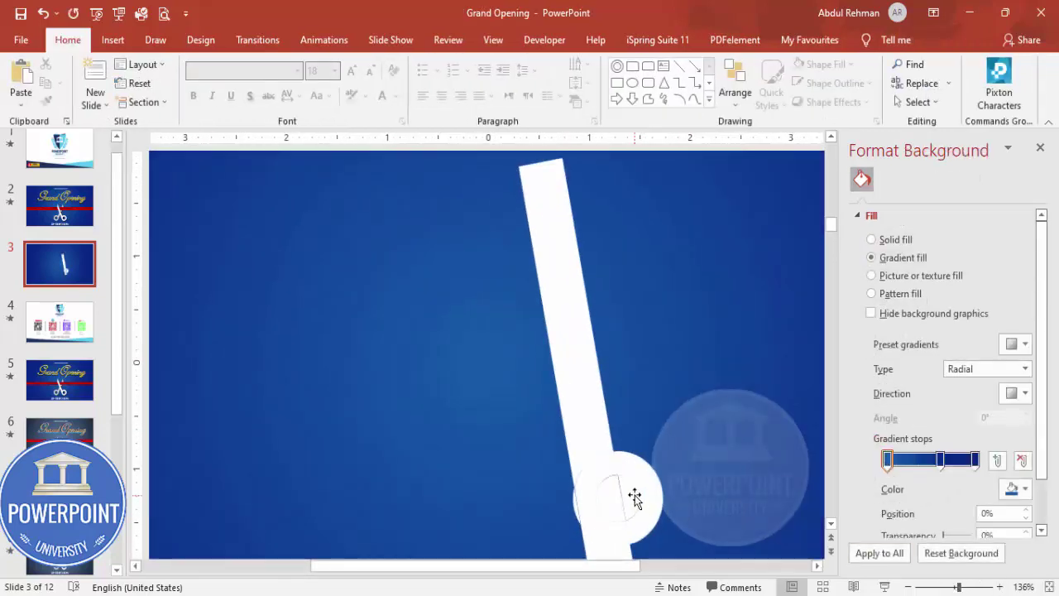
left_click(635, 496)
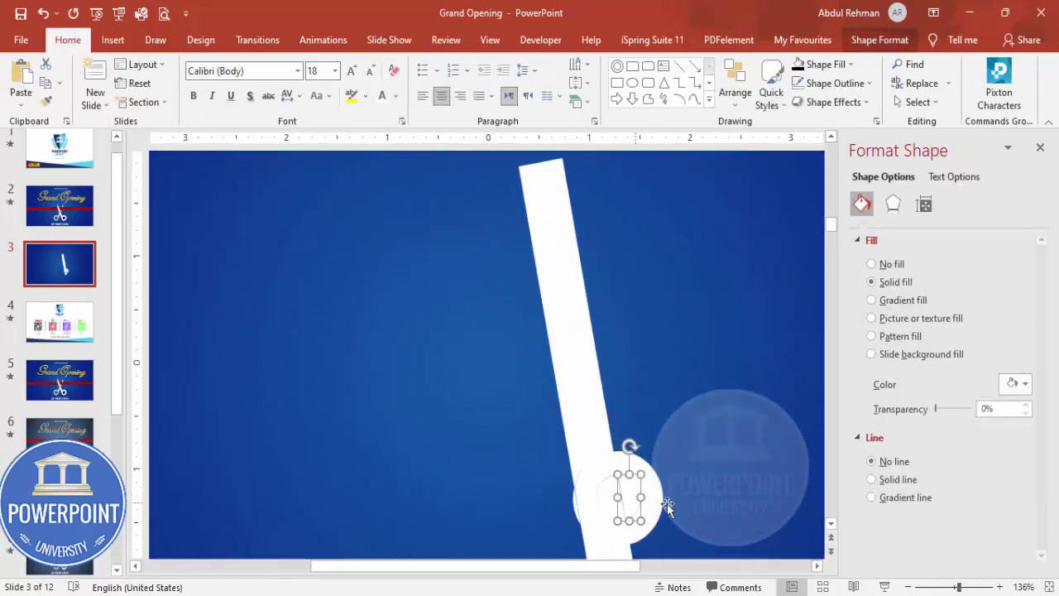
key("Delete")
left_click(619, 506)
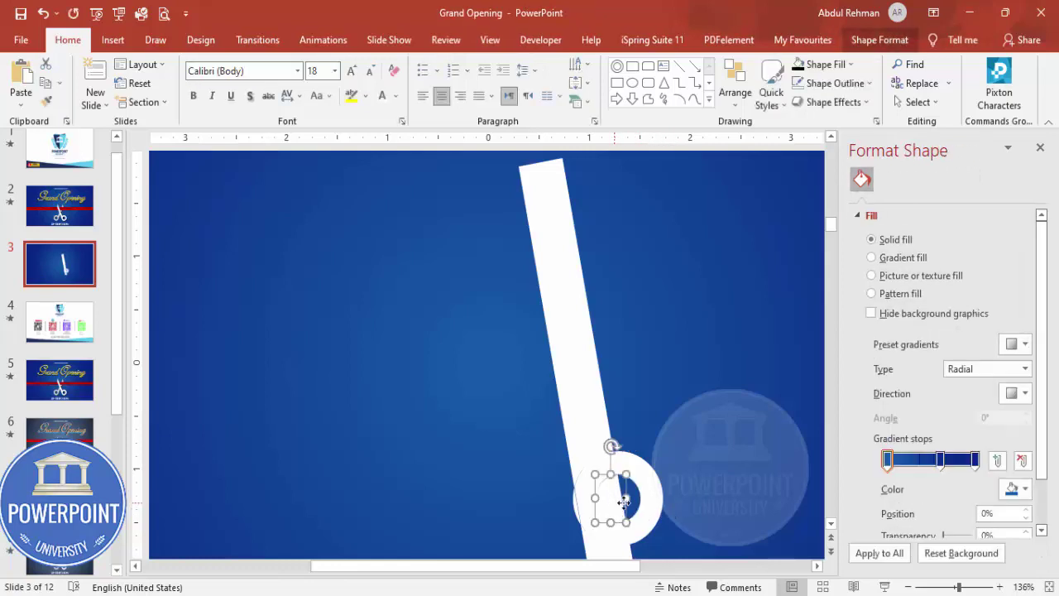
left_click(571, 517)
left_click(571, 502)
left_click(614, 555)
left_click(610, 548)
left_click(649, 552)
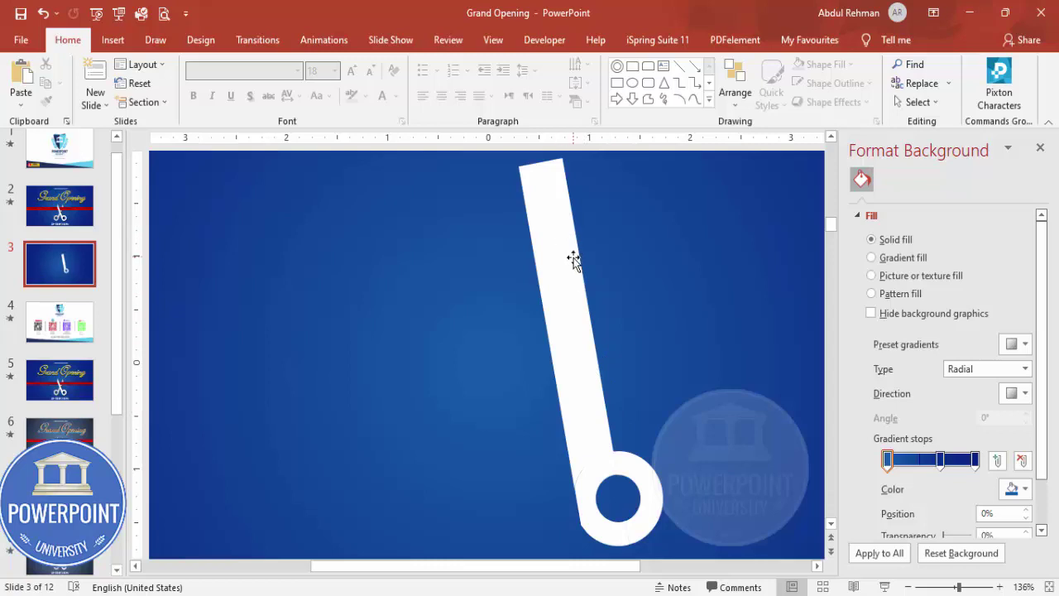
left_click(589, 325)
left_click_drag(608, 320, 592, 323)
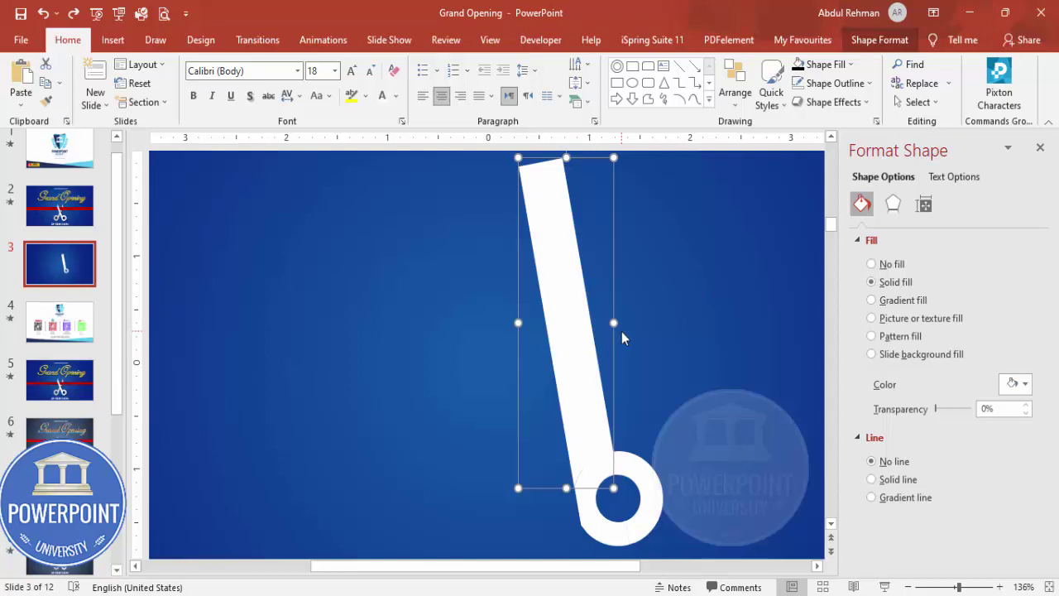
Undo back to the black bar, then Fragment the ring and bar again.
key("Tab")
key("Tab")
key("Tab")
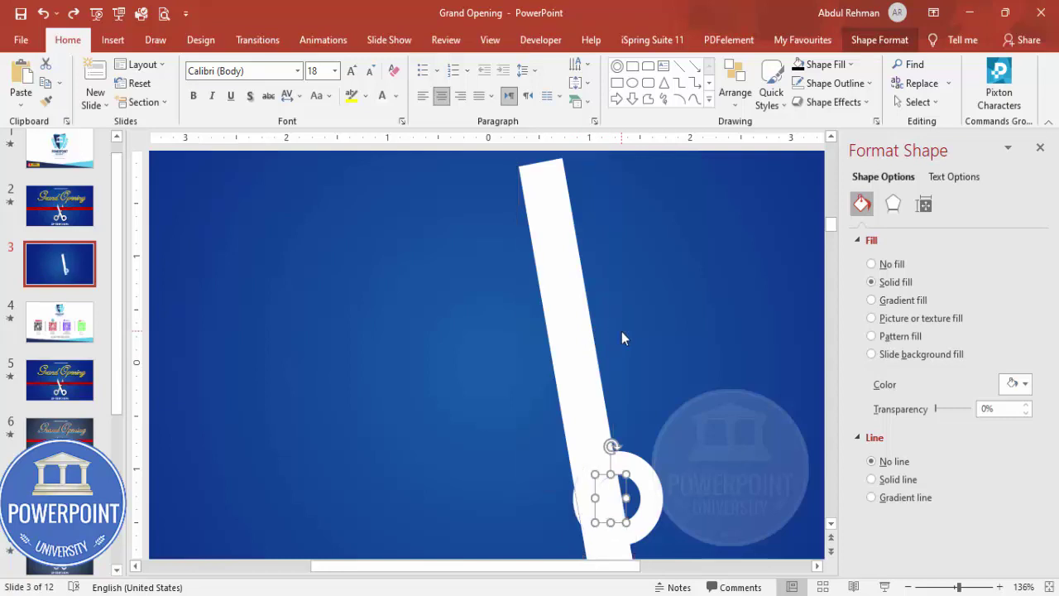
key("ctrl+z")
left_click(657, 362)
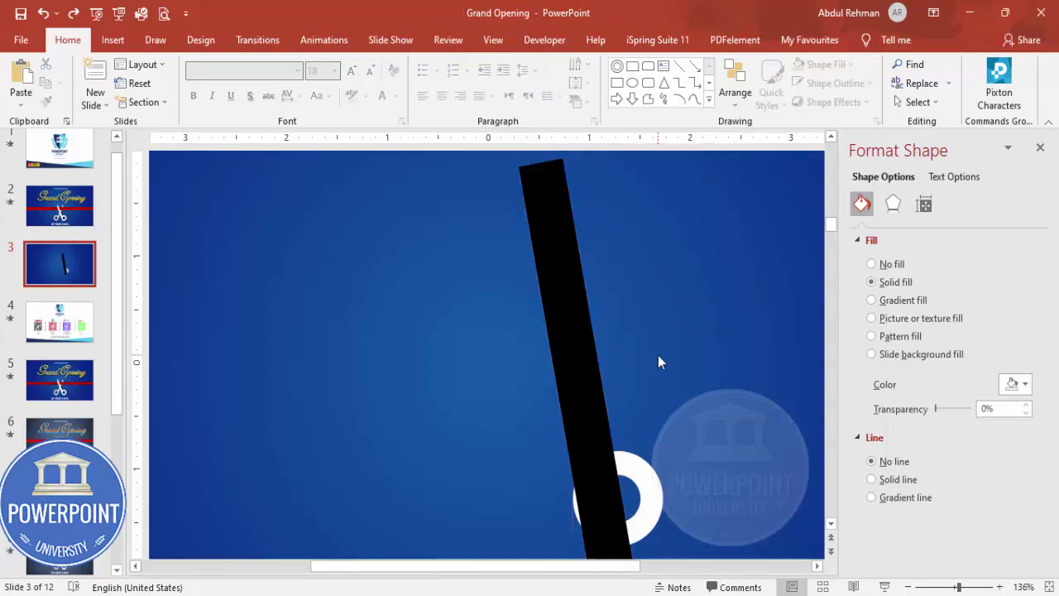
left_click(556, 390)
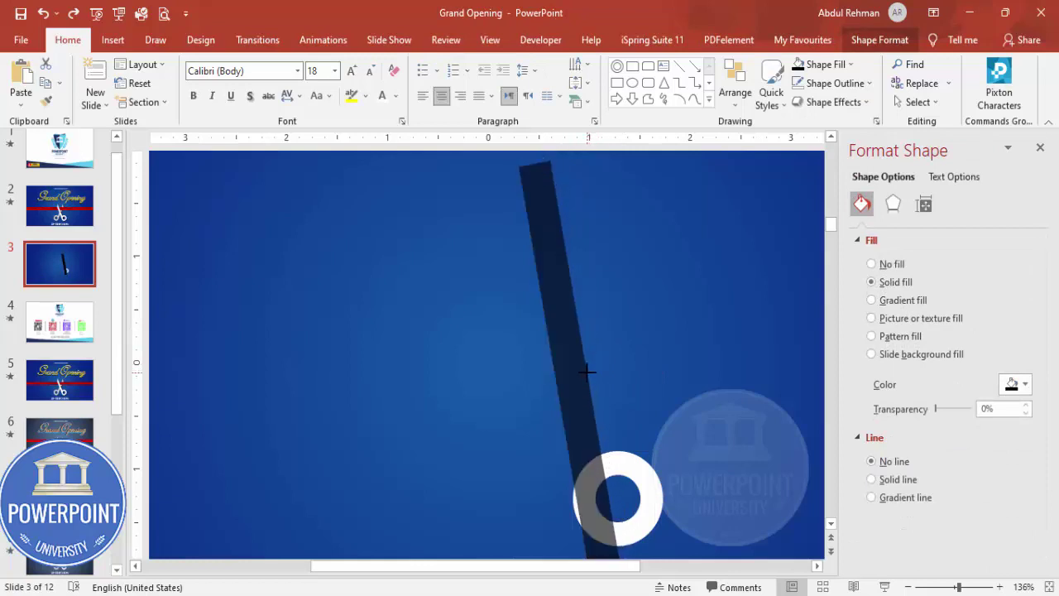
left_click(650, 378)
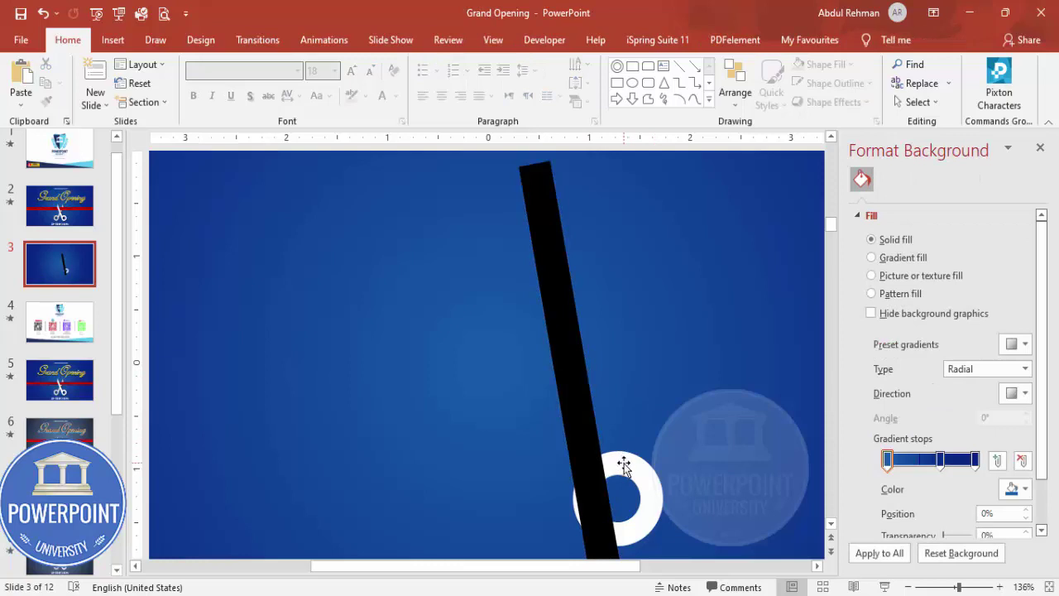
left_click(623, 466)
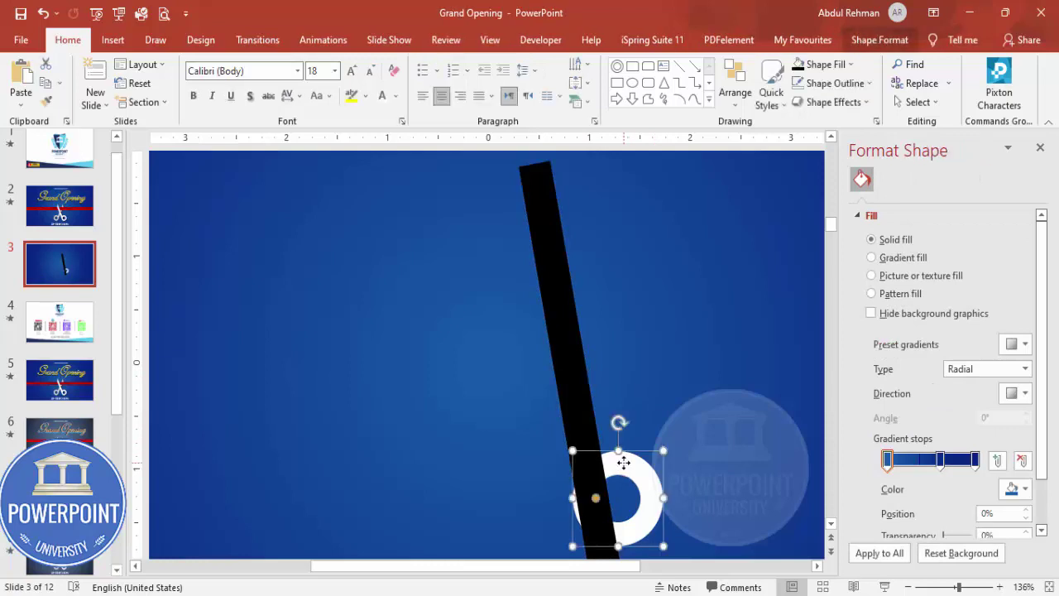
left_click(578, 399, "shift")
left_click(879, 39)
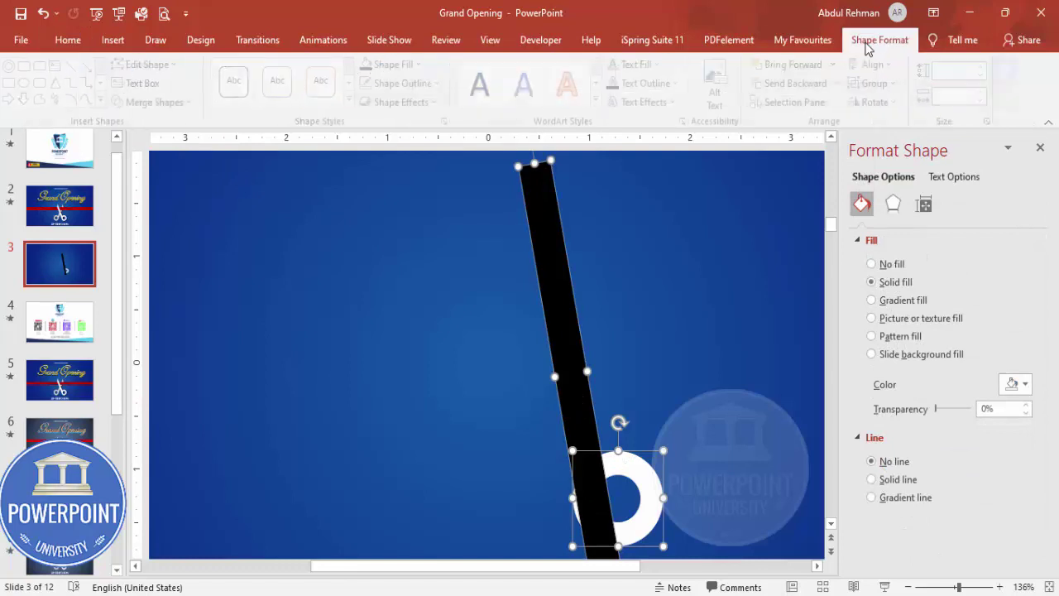
left_click(178, 103)
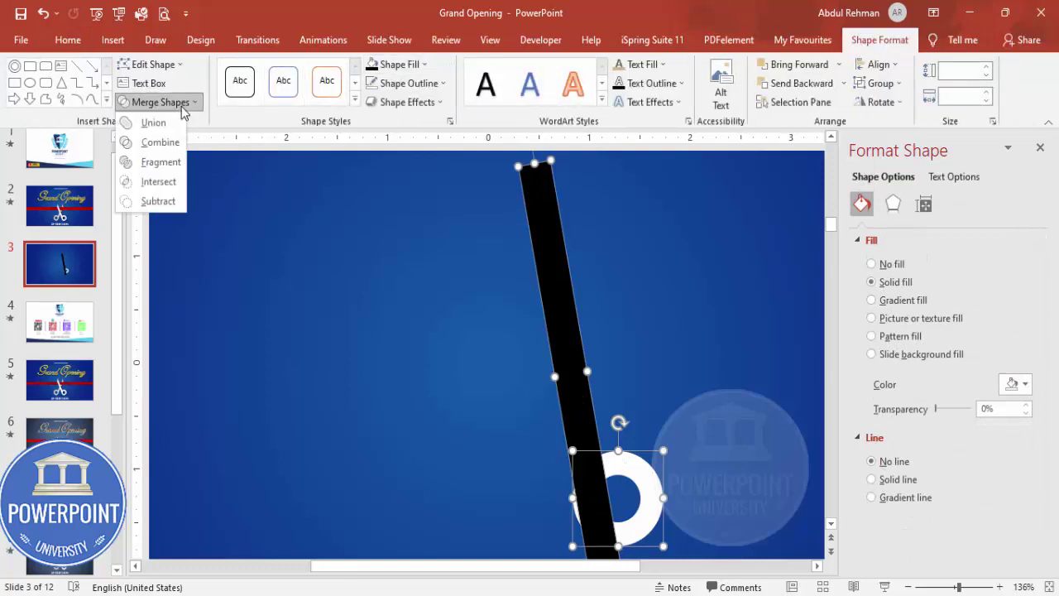
left_click(162, 163)
Delete the inner circle and the three leftover edge fragments.
left_click(651, 386)
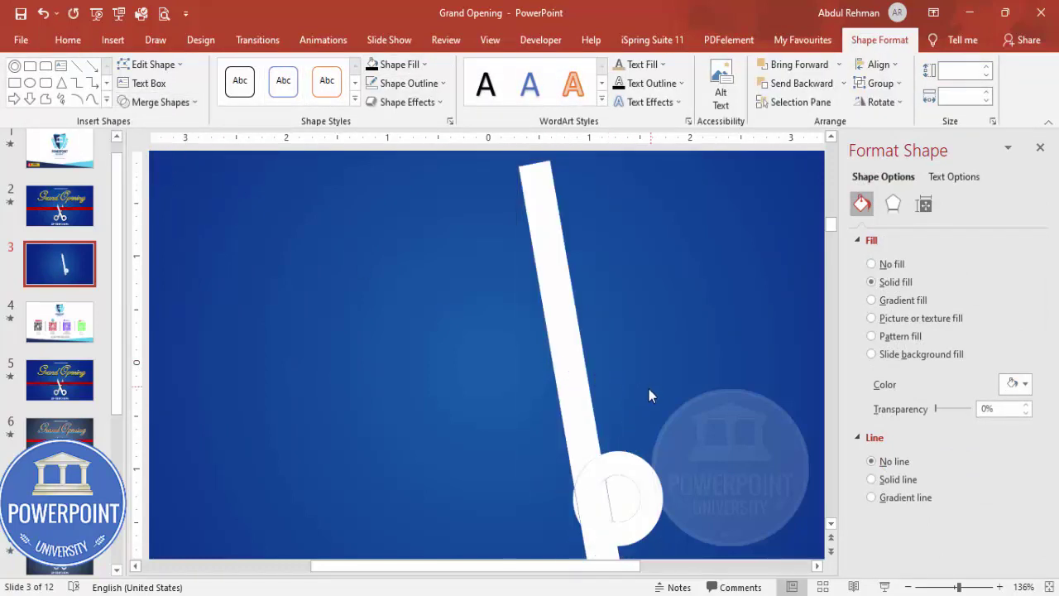
left_click(620, 500)
key("Delete")
left_click(589, 506)
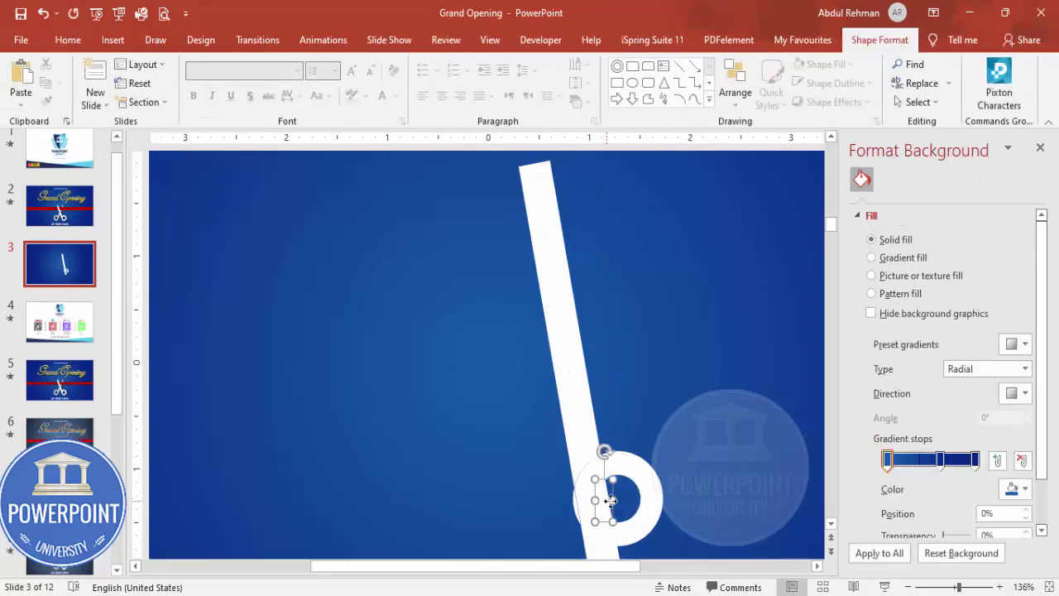
key("Delete")
left_click(579, 496)
key("Delete")
left_click(629, 548)
key("Delete")
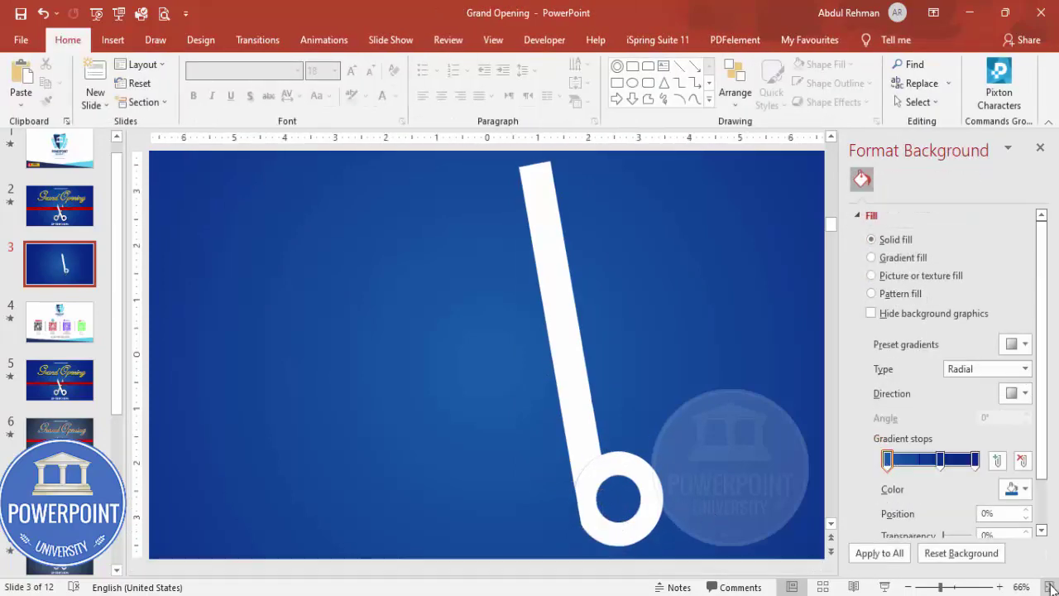
scroll(571, 411, "down", 5)
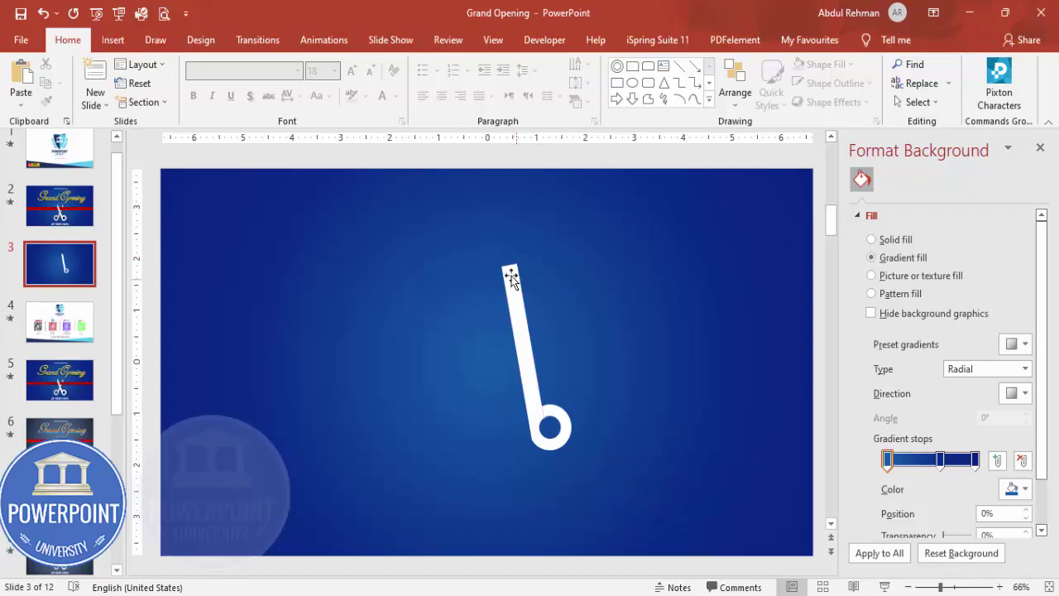
Draw a black, outline-free square rotated 45° into a diamond over the stick's top.
left_click(112, 39)
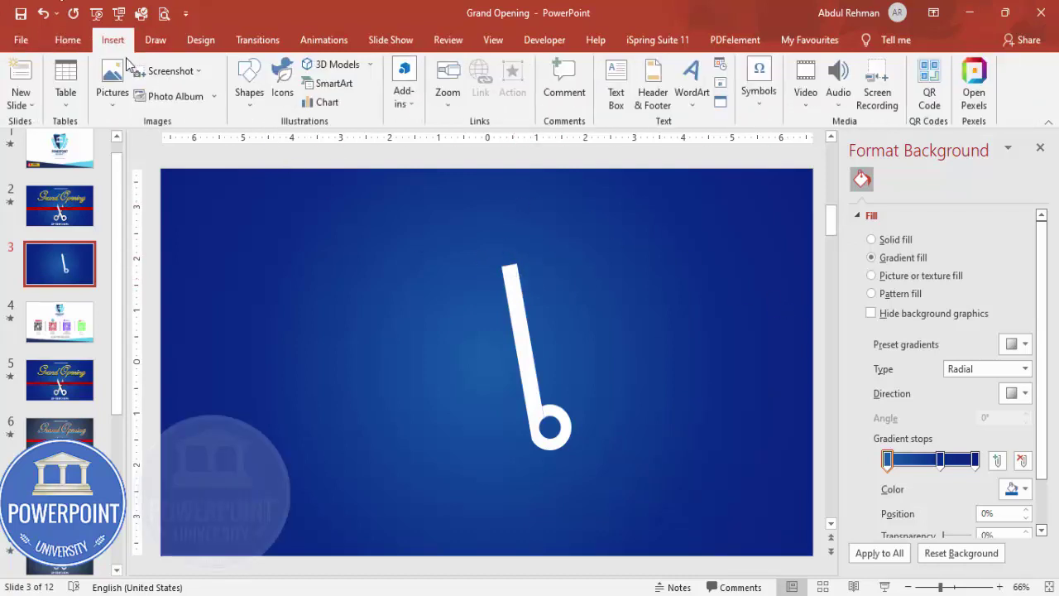
left_click(249, 81)
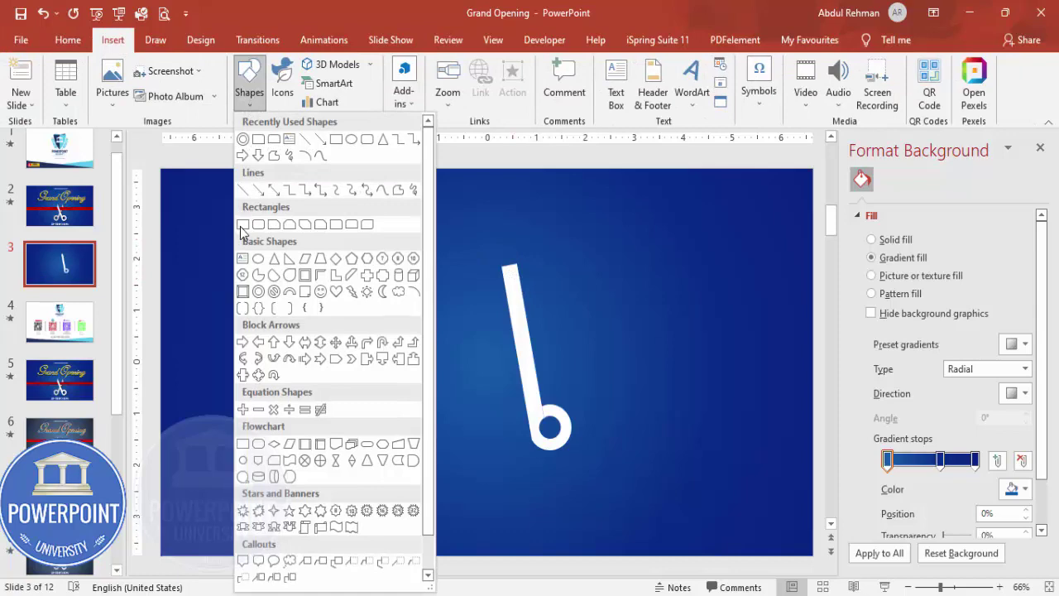
left_click(243, 225)
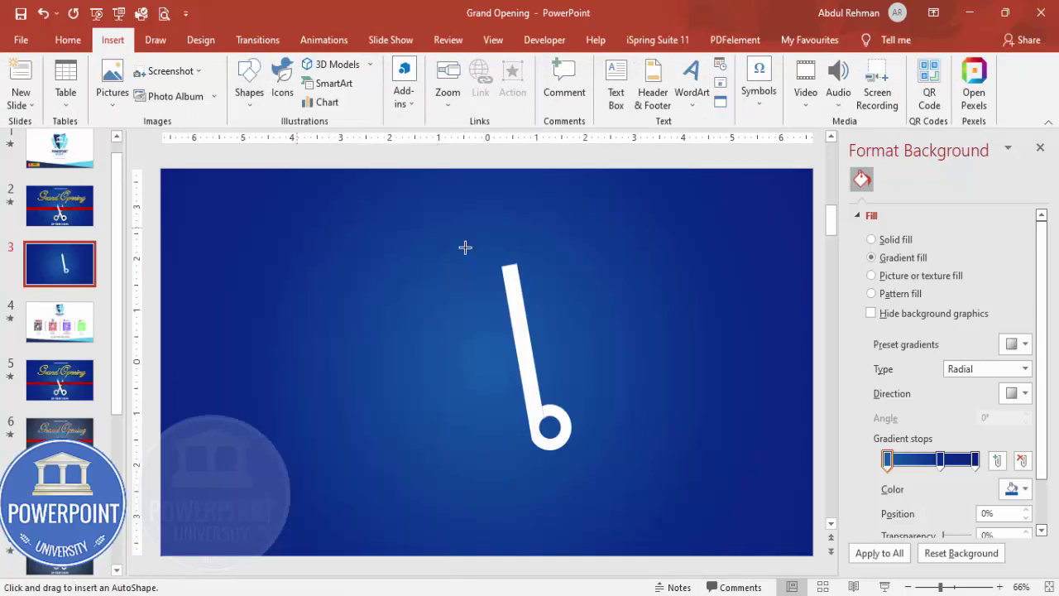
left_click_drag(510, 239, 572, 286)
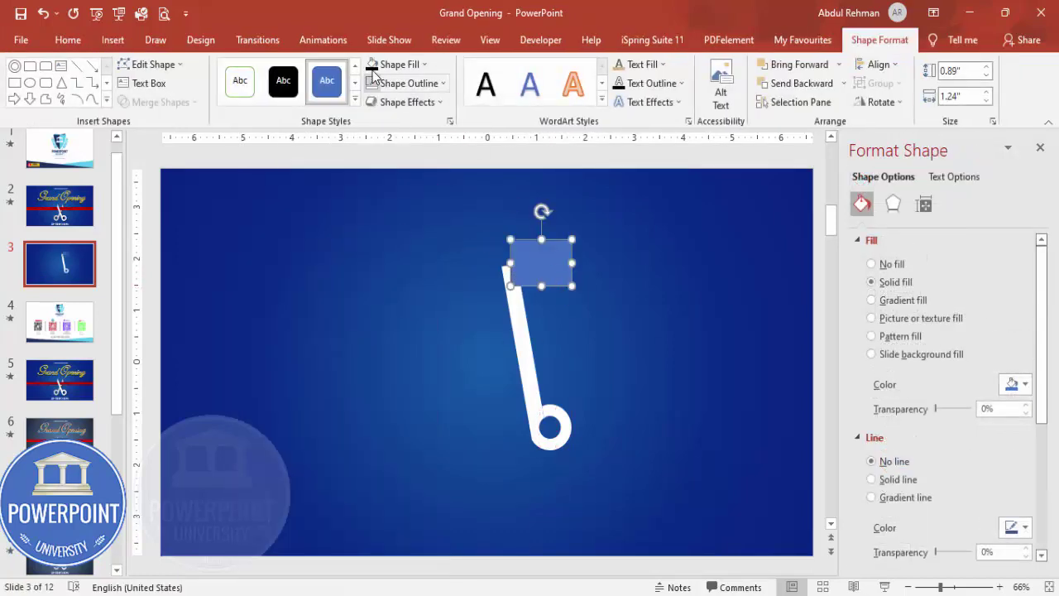
left_click(372, 70)
left_click(418, 82)
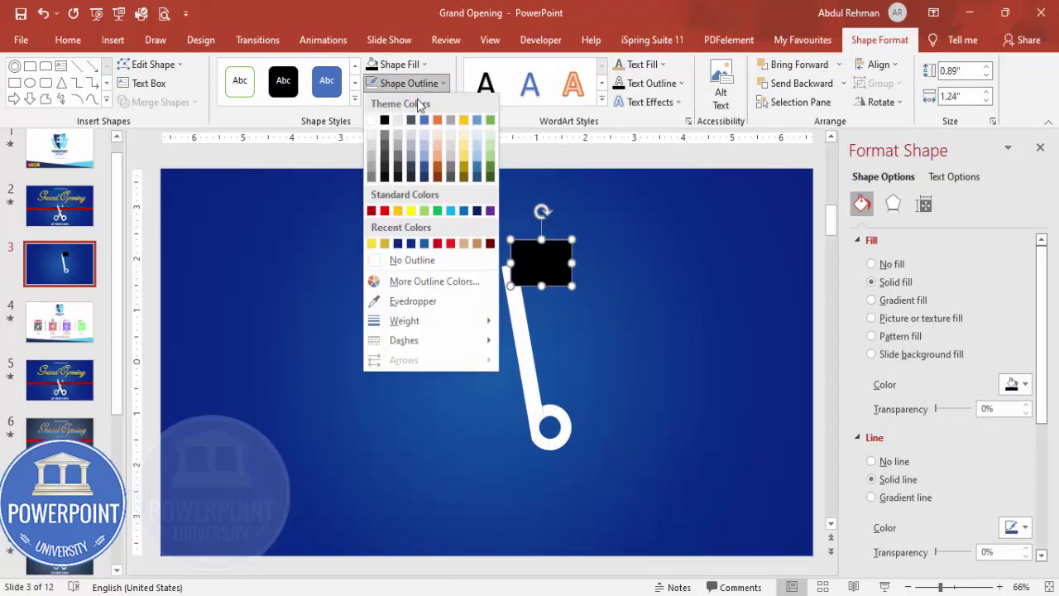
left_click(431, 260)
left_click_drag(571, 263, 552, 263)
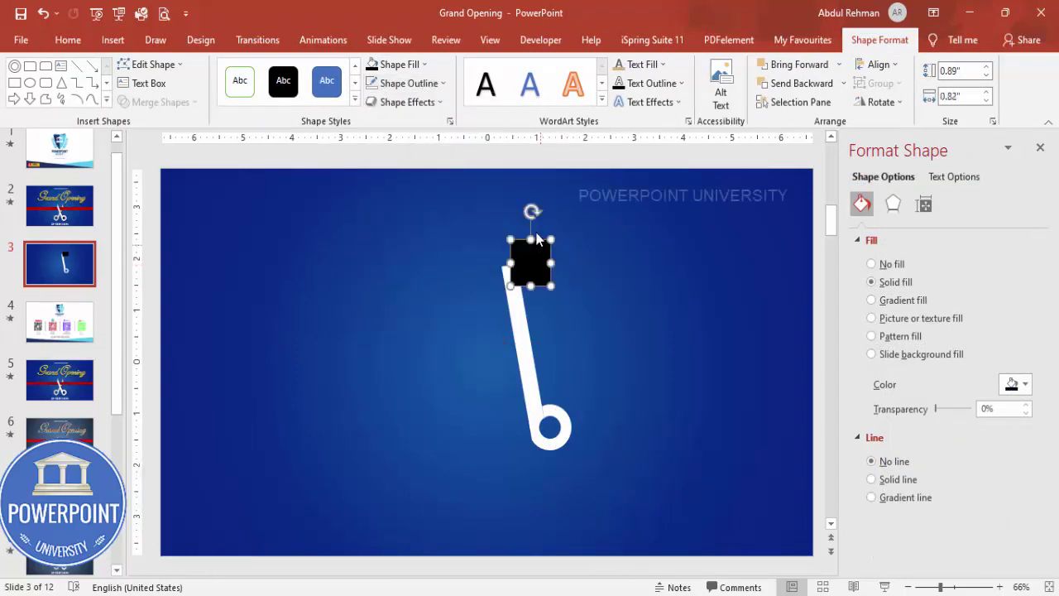
left_click_drag(532, 210, 469, 213)
mouse_move(523, 261)
left_mouse_down()
mouse_move(534, 251)
mouse_move(517, 265)
left_mouse_up()
Subtract the diamond from the stick to form a pointed blade tip.
left_click(574, 312)
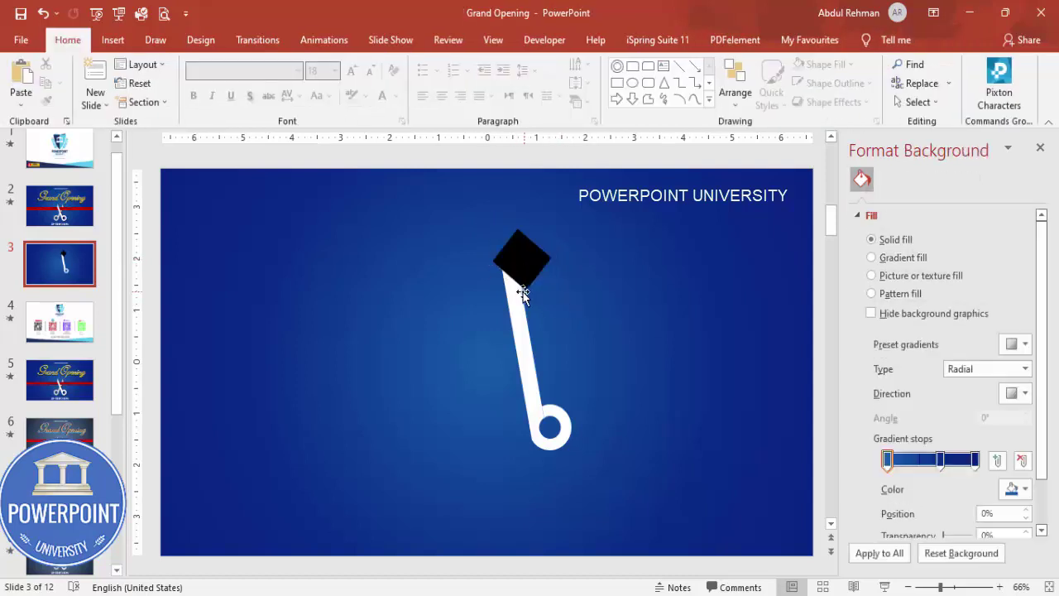
left_click(520, 291)
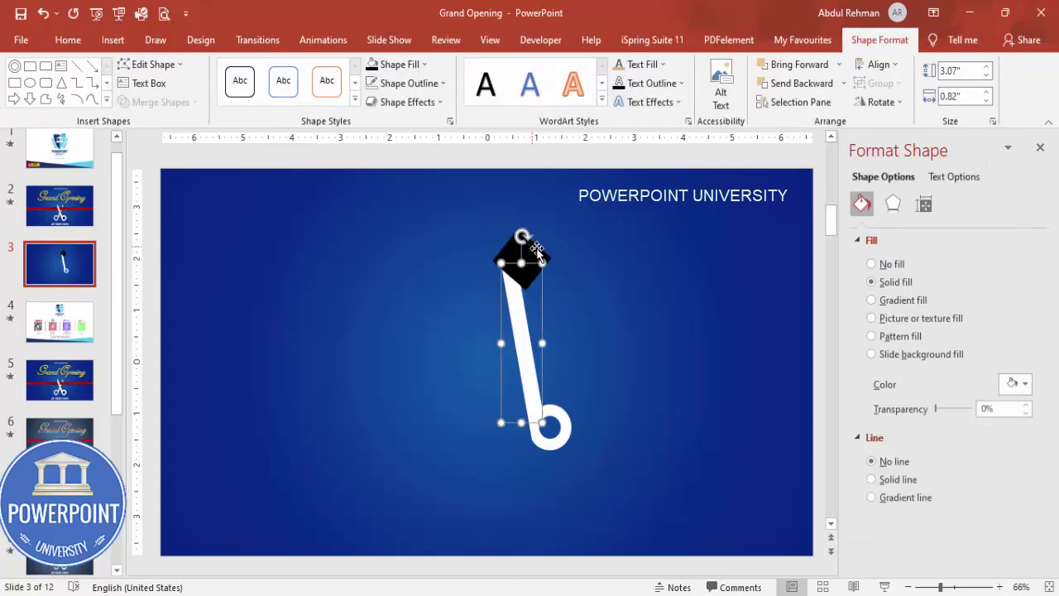
left_click(533, 250, "shift")
left_click(161, 100)
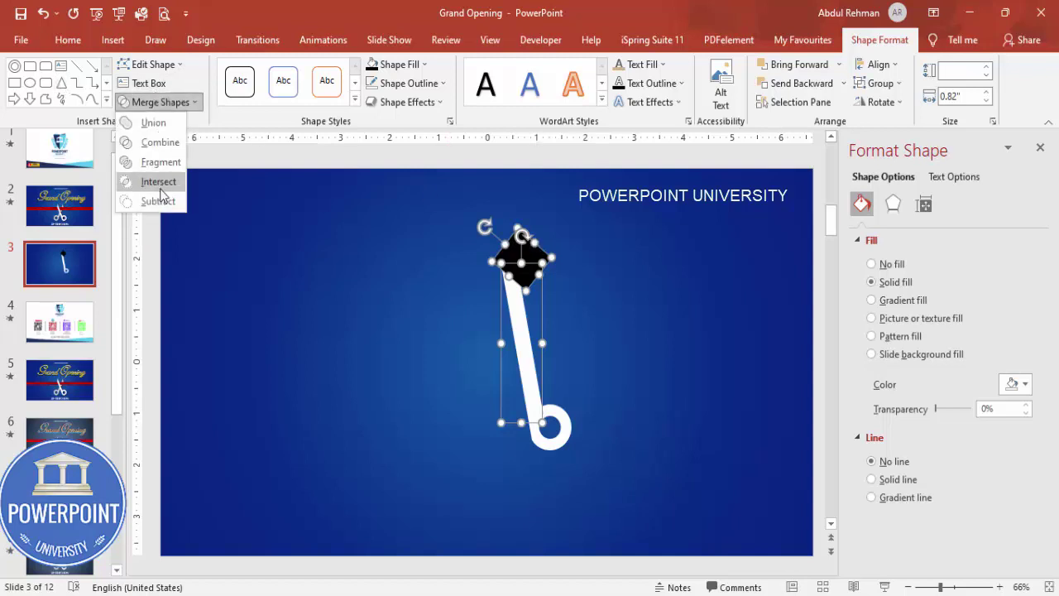
left_click(159, 202)
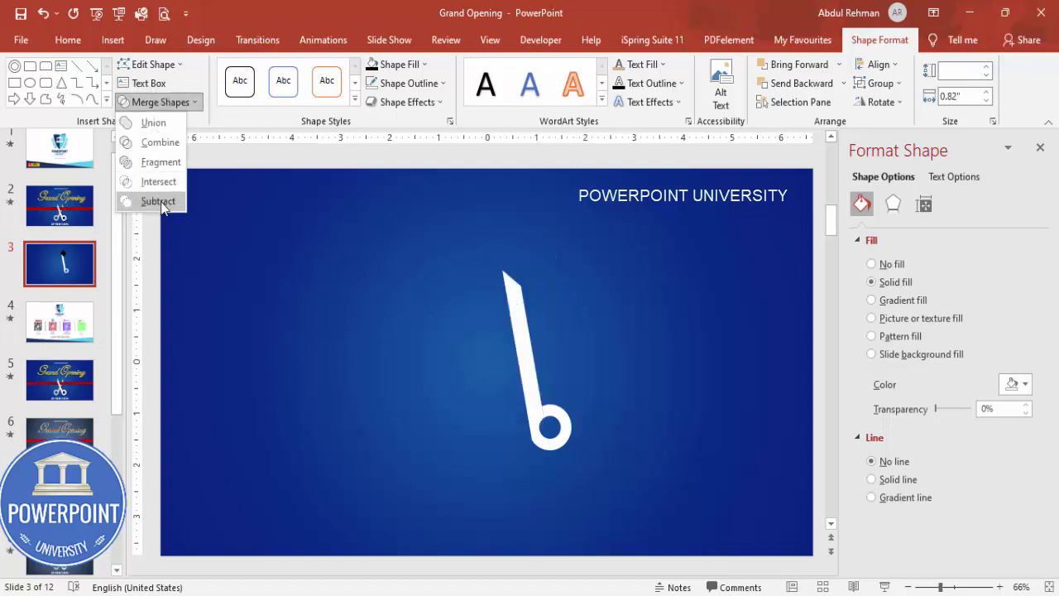
left_click(593, 306)
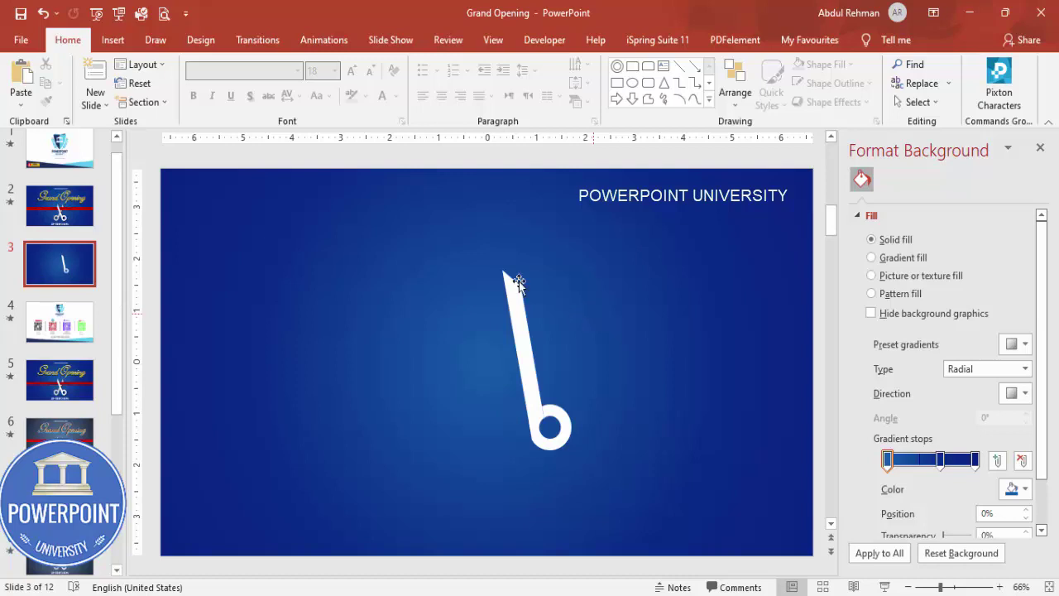
Union the blade and ring into one shape and duplicate it with Ctrl+D.
left_click_drag(455, 246, 698, 500)
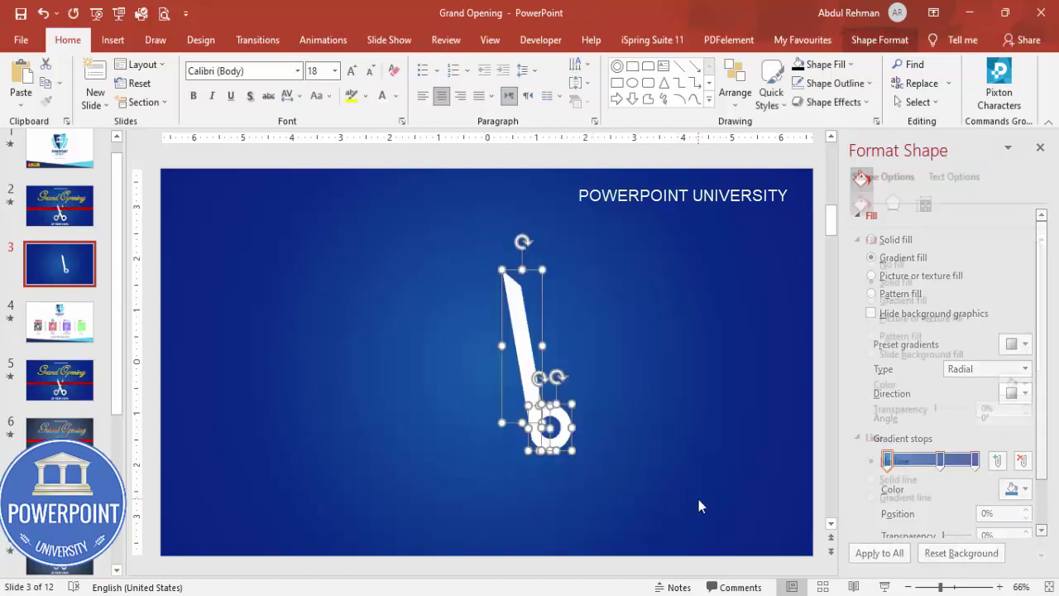
left_click(879, 39)
left_click(177, 102)
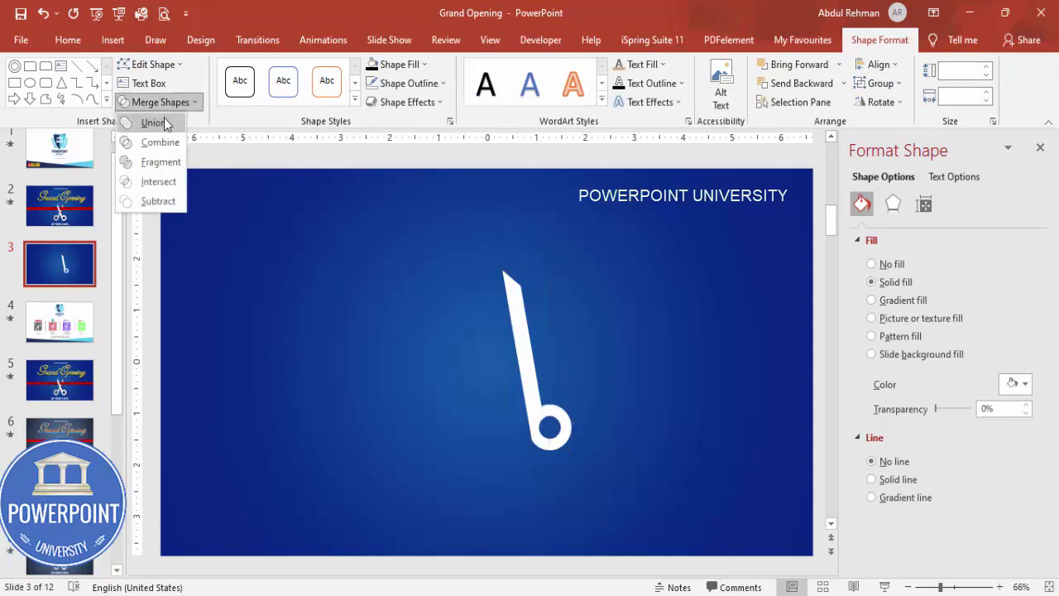
left_click(163, 123)
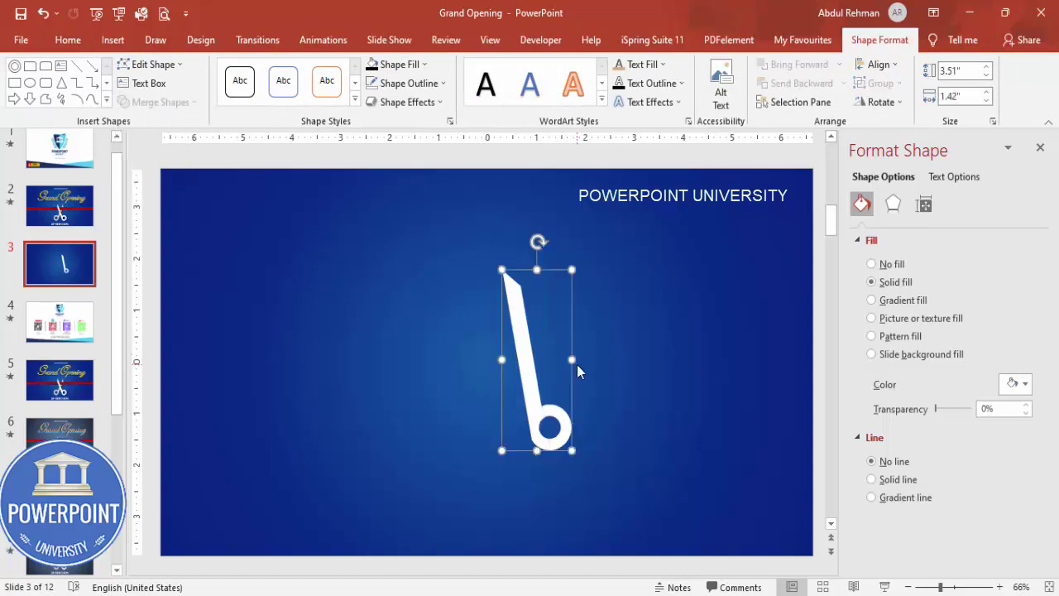
key("ctrl+d")
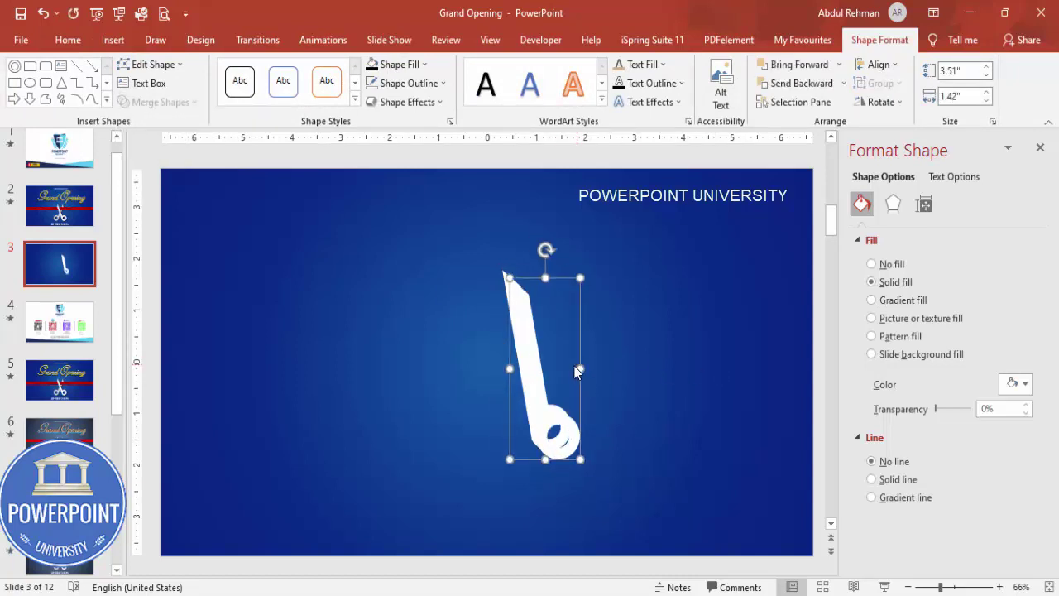
left_click(403, 67)
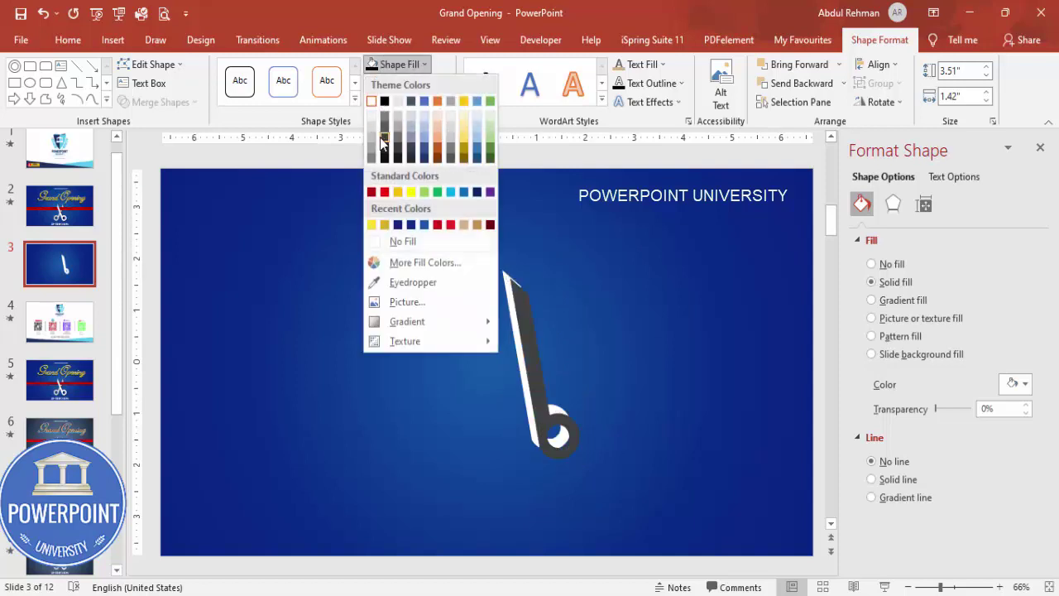
Make the copy light grey, flip it horizontally and send it to back.
left_click(373, 136)
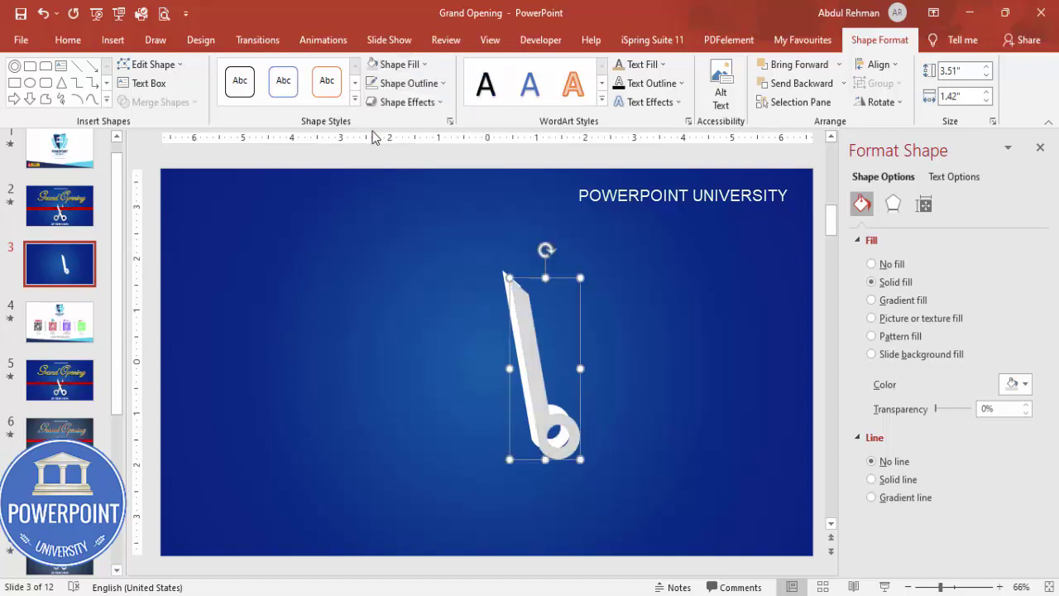
left_click(893, 102)
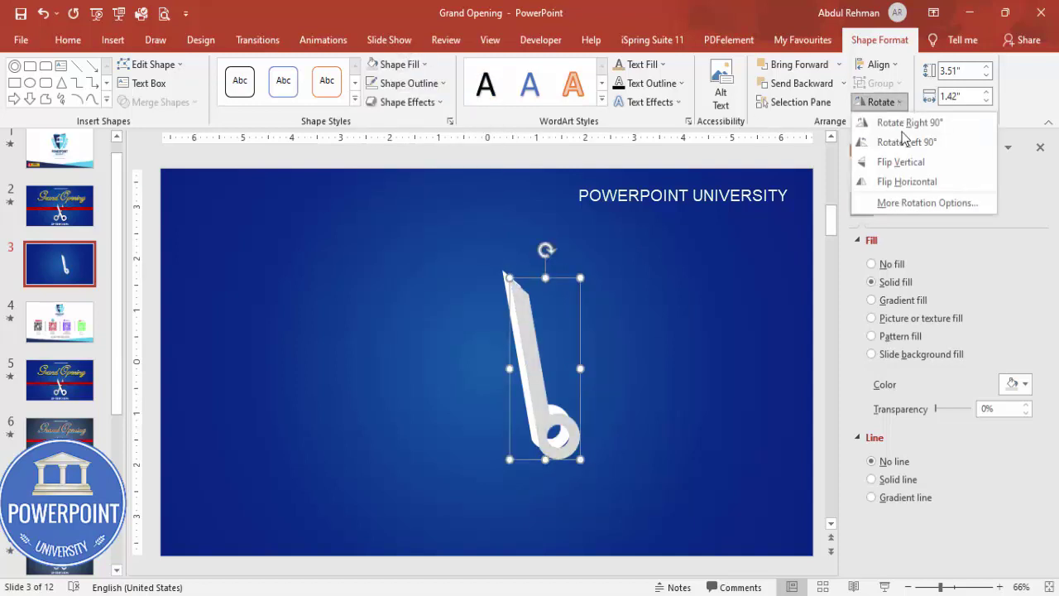
left_click(920, 189)
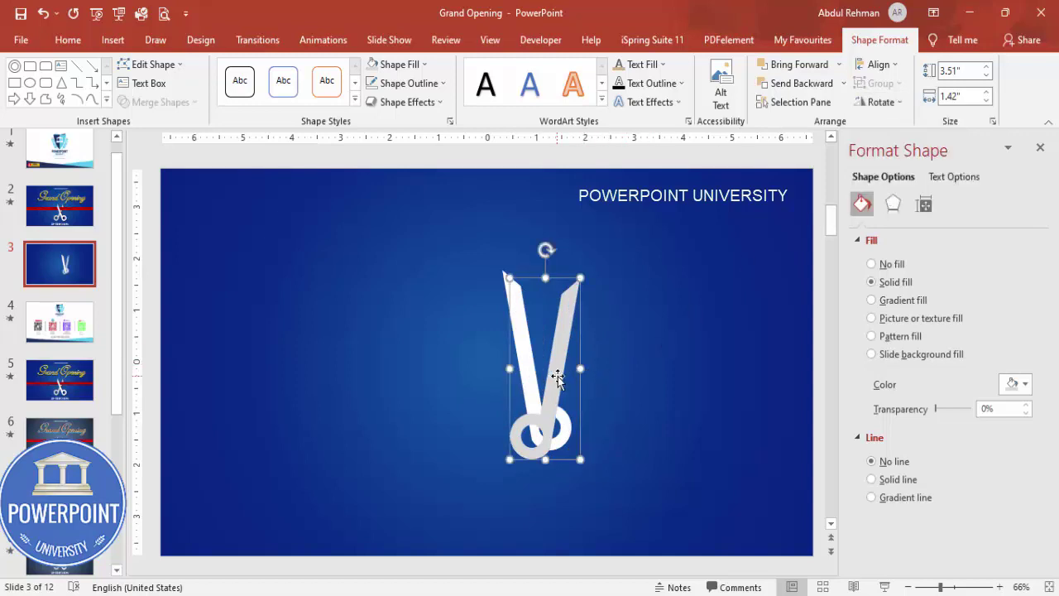
left_click(843, 83)
left_click(798, 122)
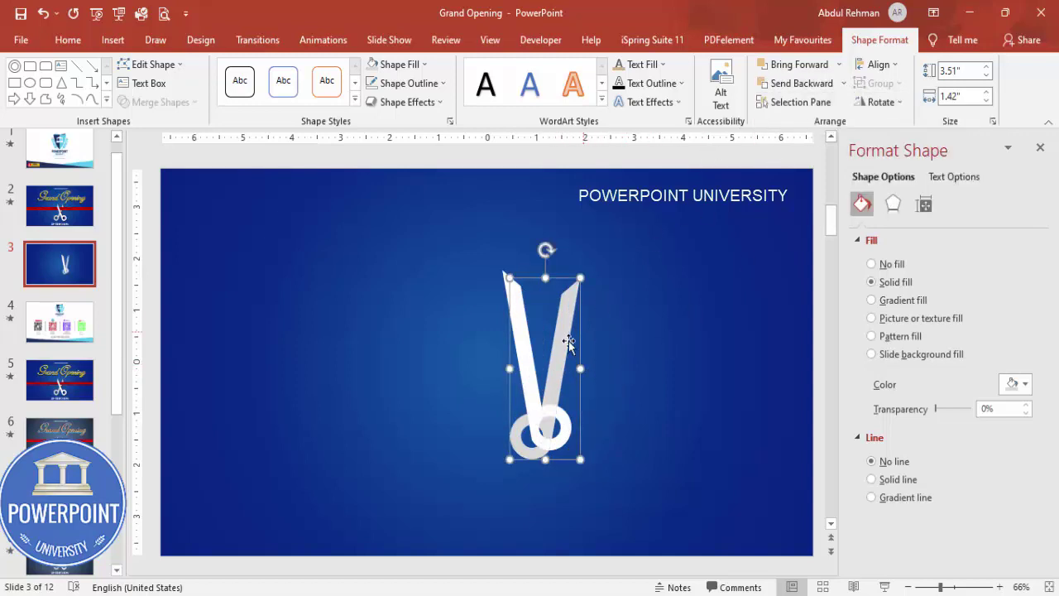
Move the grey blade left and rotate it to open the scissors.
left_click_drag(565, 348, 532, 342)
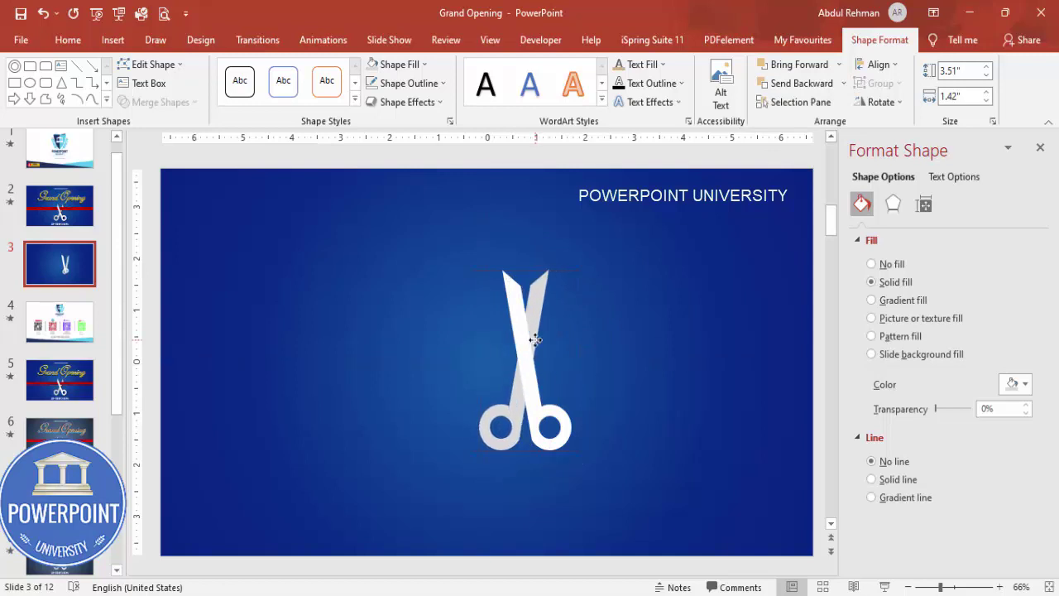
left_click(536, 340)
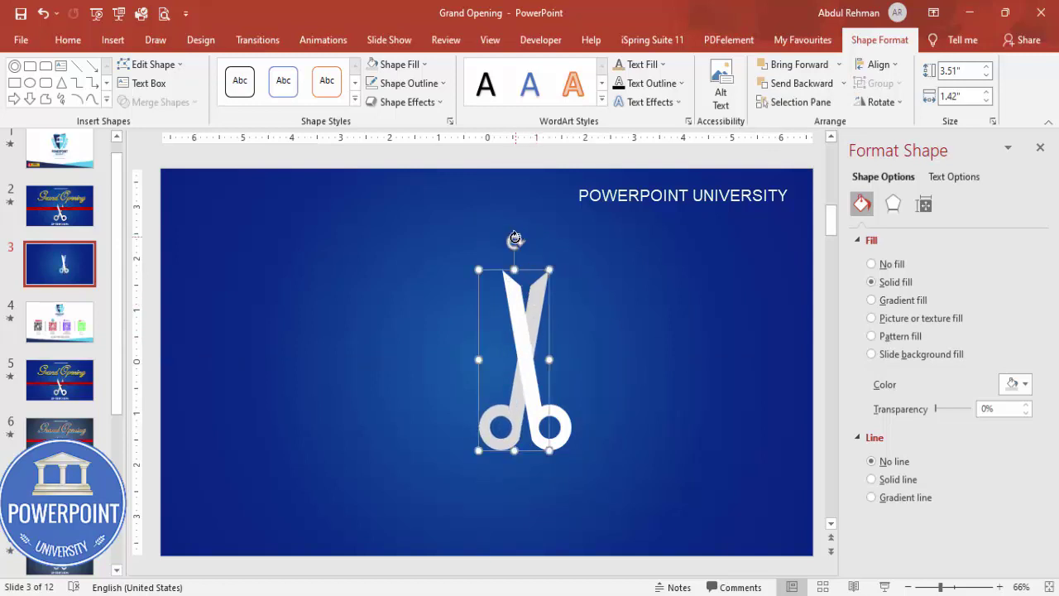
mouse_move(511, 237)
left_mouse_down()
mouse_move(538, 240)
mouse_move(522, 243)
left_mouse_up()
Draw a small circle over the pivot with no outline and grey fill.
left_click(617, 349)
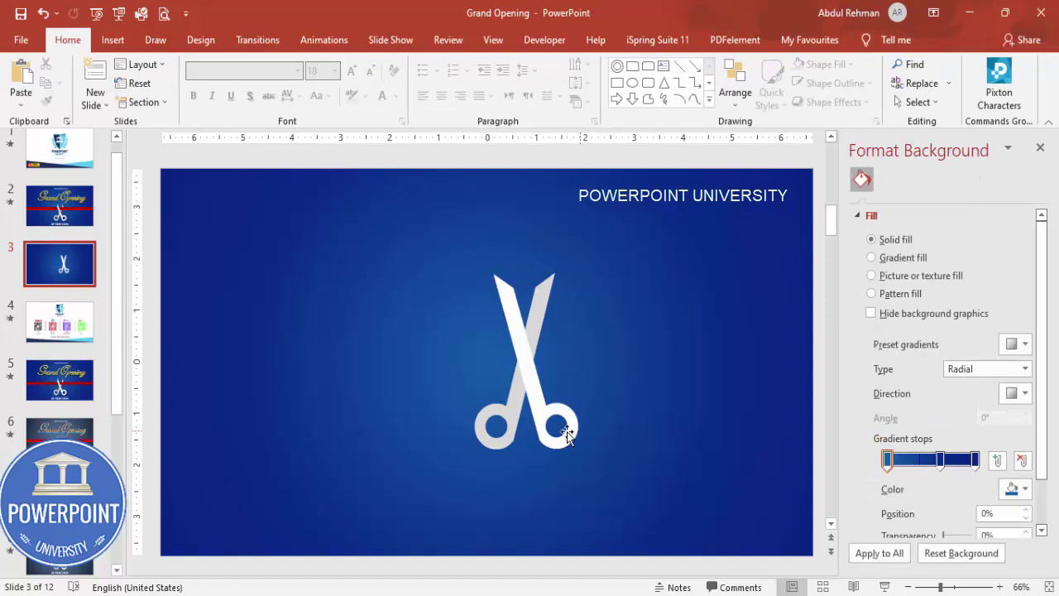
left_click(113, 40)
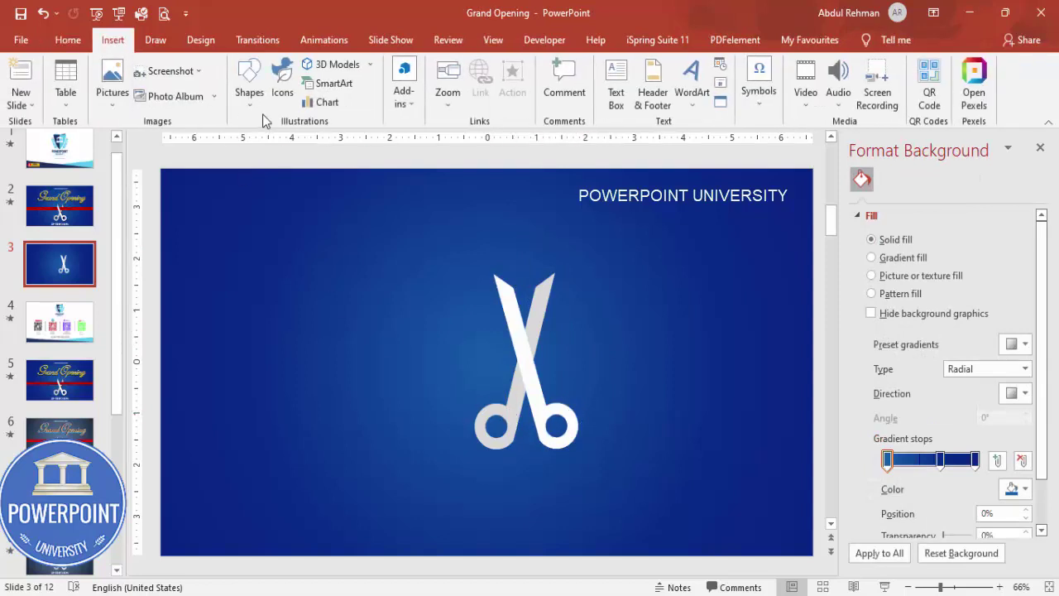
left_click(251, 95)
left_click(251, 264)
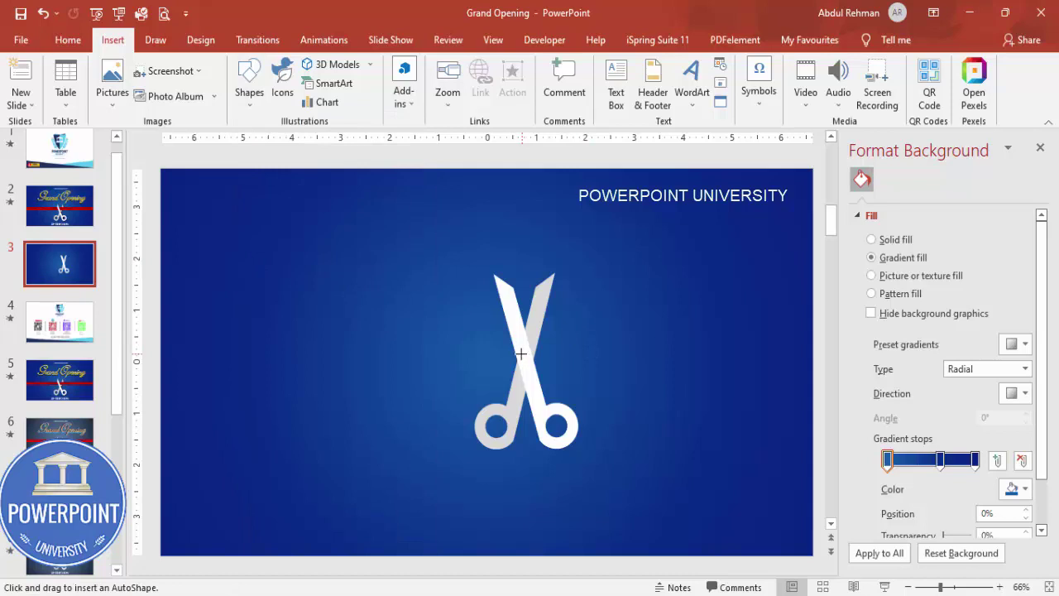
left_click_drag(524, 331, 522, 390)
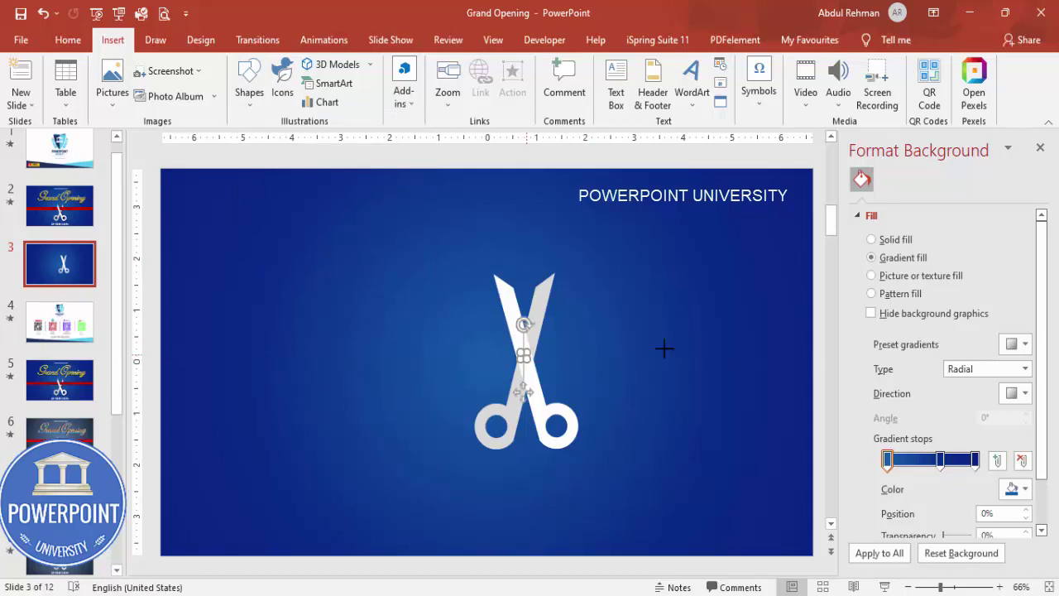
left_click(422, 83)
left_click(397, 258)
left_click(397, 64)
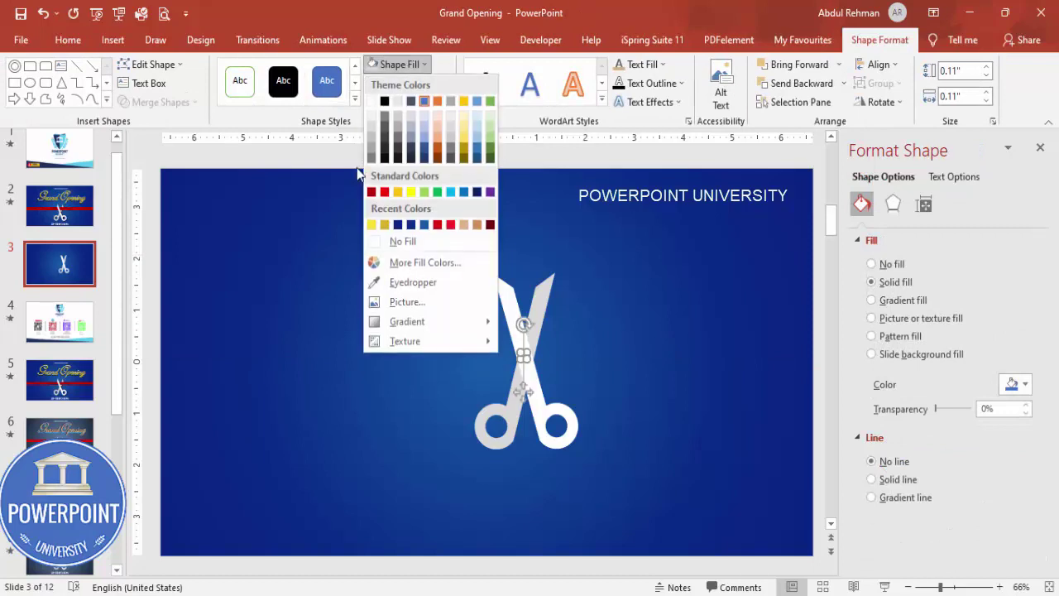
left_click(371, 159)
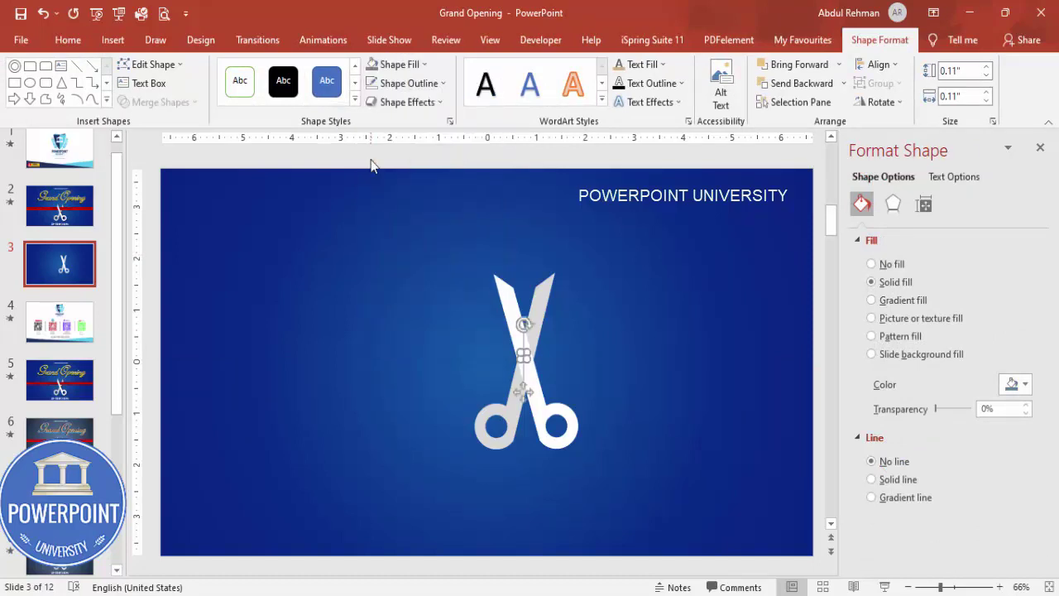
Position the grey dot exactly on the blades' pivot point.
left_click(974, 588)
left_click_drag(485, 403, 493, 407)
key("ctrl+Right")
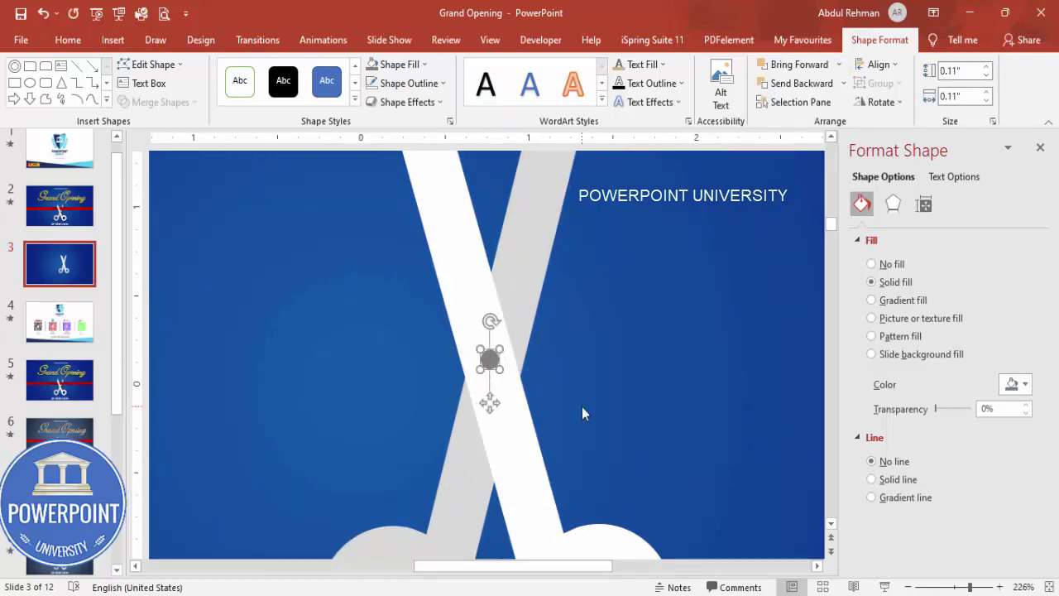
left_click(582, 413)
left_click(1041, 586)
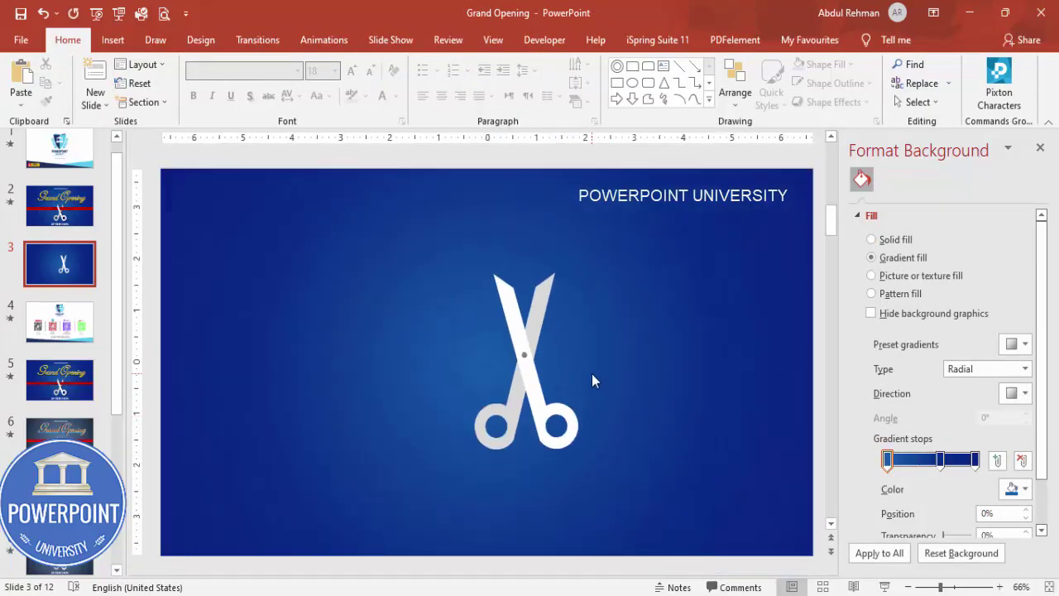
Move all the scissors pieces down to the slide centre and turn on View Guides.
left_click_drag(364, 205, 708, 524)
left_click_drag(561, 419, 516, 472)
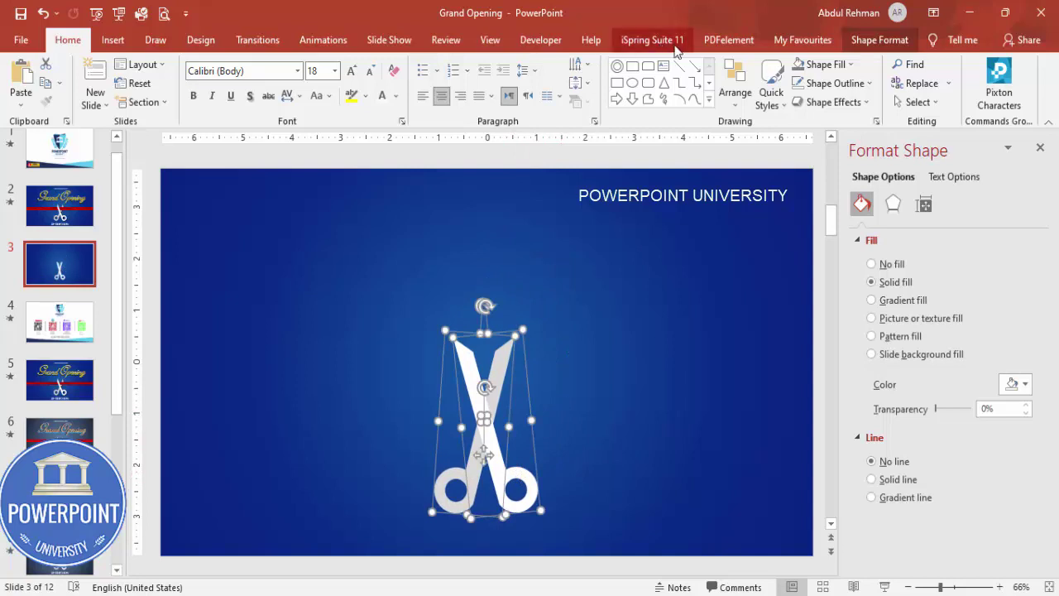
left_click(484, 45)
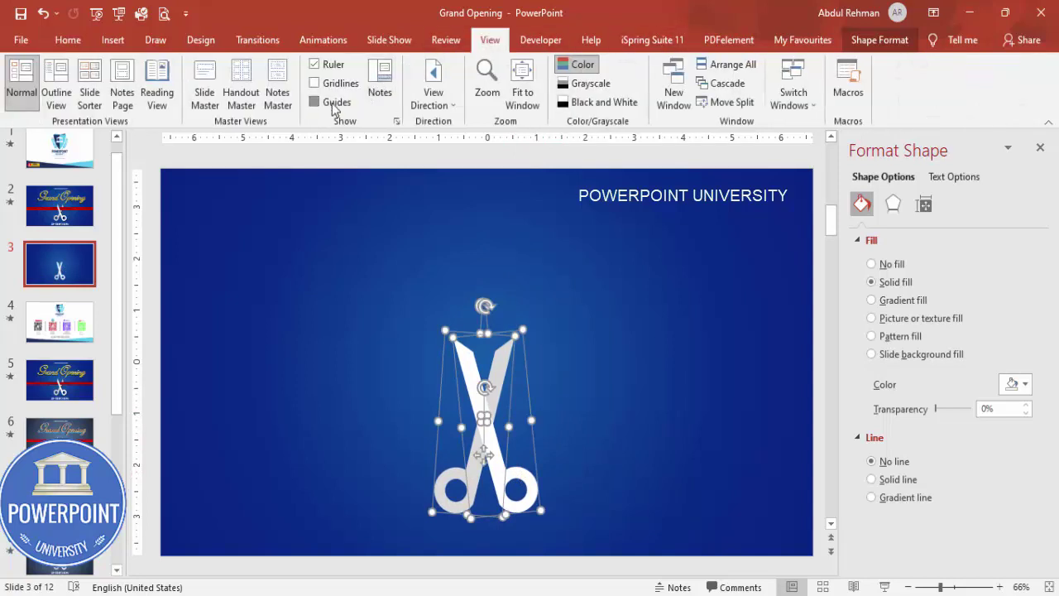
left_click_drag(501, 462, 501, 462)
left_click(615, 421)
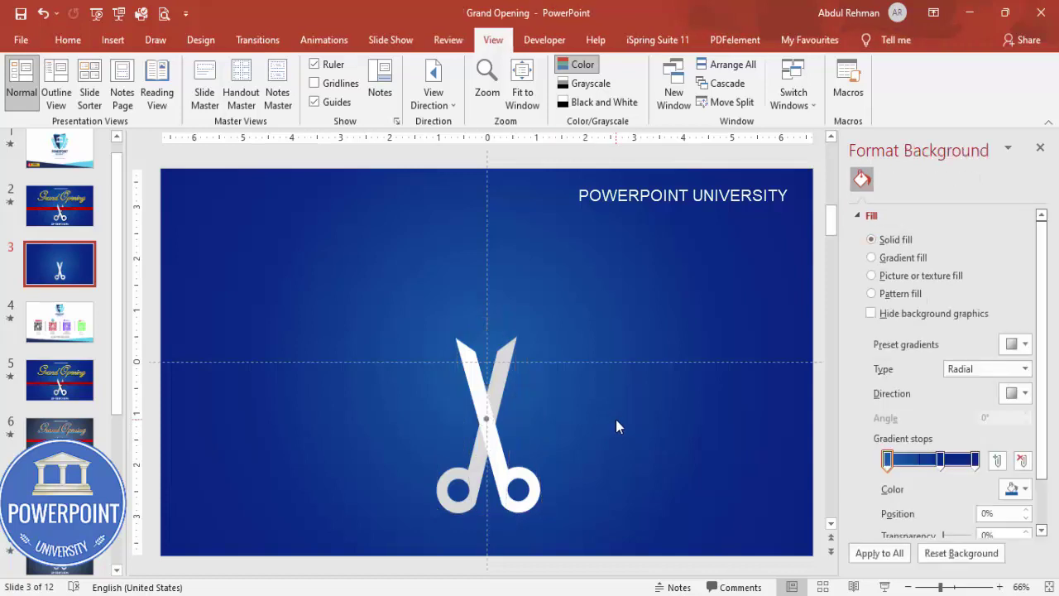
Draw a thin rectangle from the slide's left edge to the scissors, red fill and no outline.
left_click(112, 39)
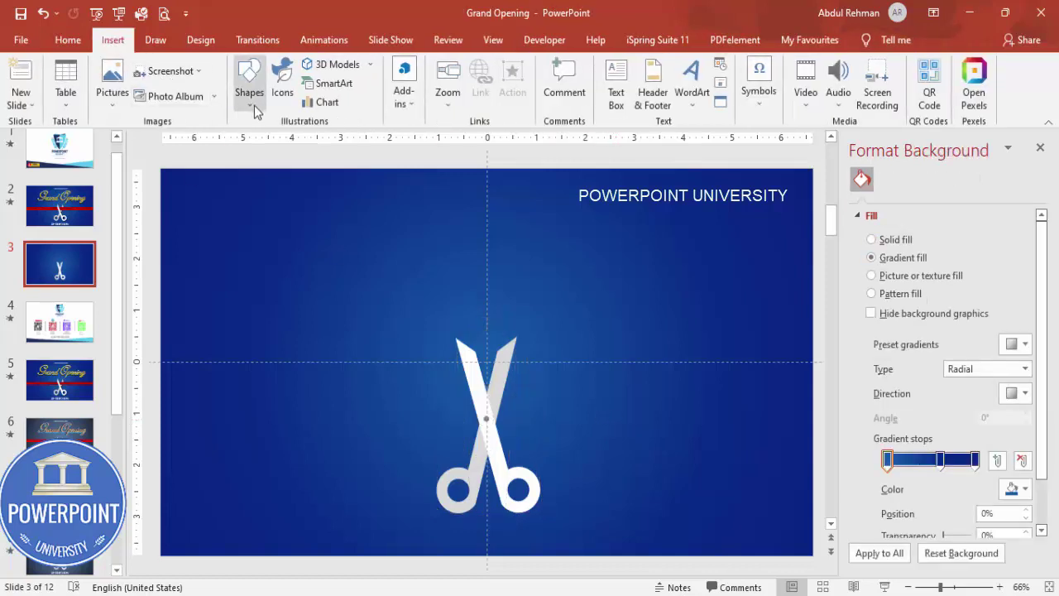
left_click(257, 104)
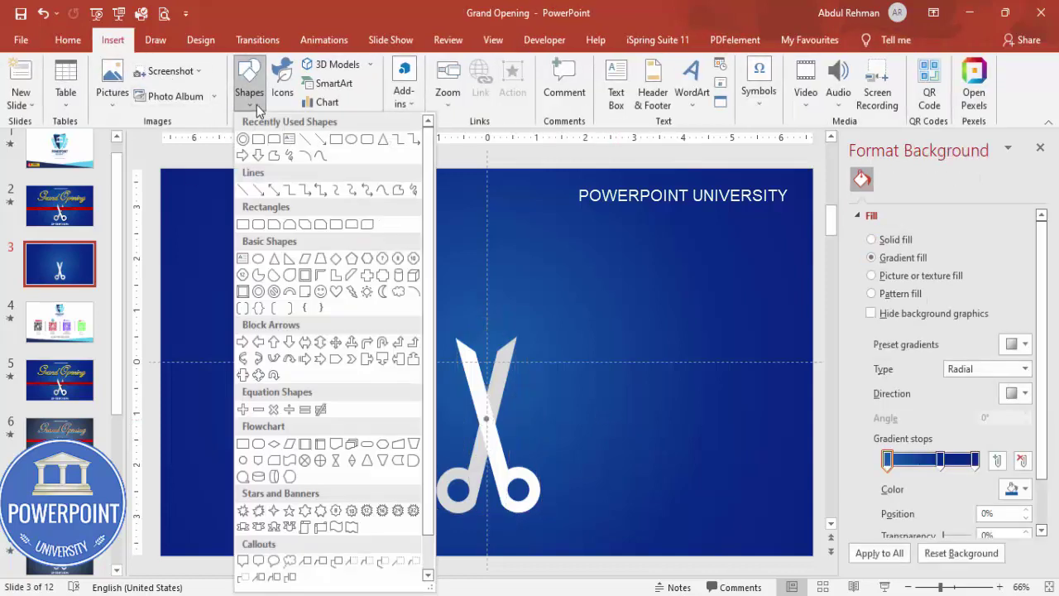
left_click(242, 223)
left_click_drag(161, 341, 486, 362)
left_click(408, 83)
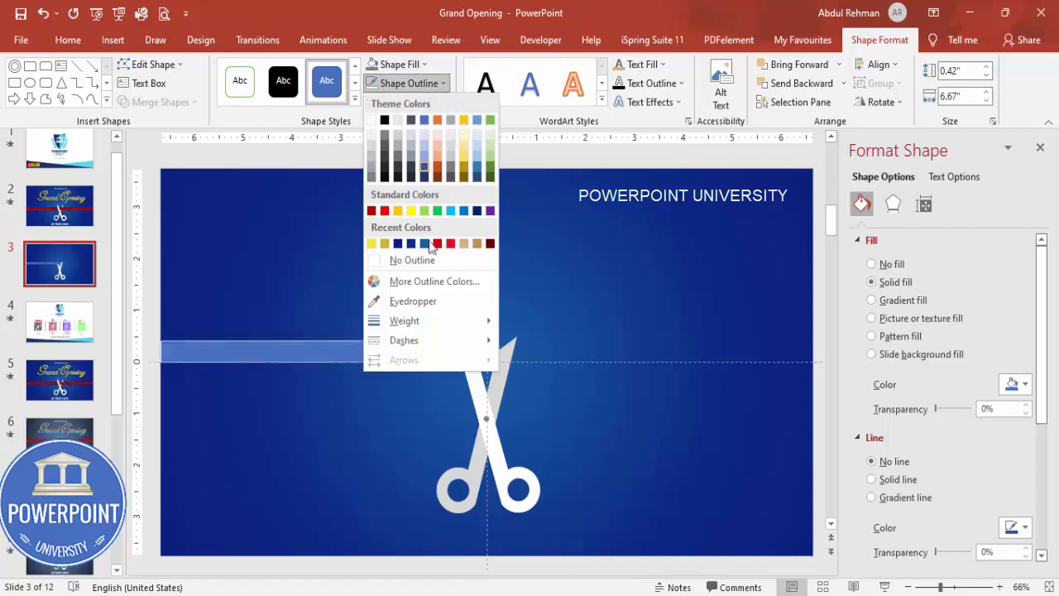
left_click(429, 258)
left_click(409, 69)
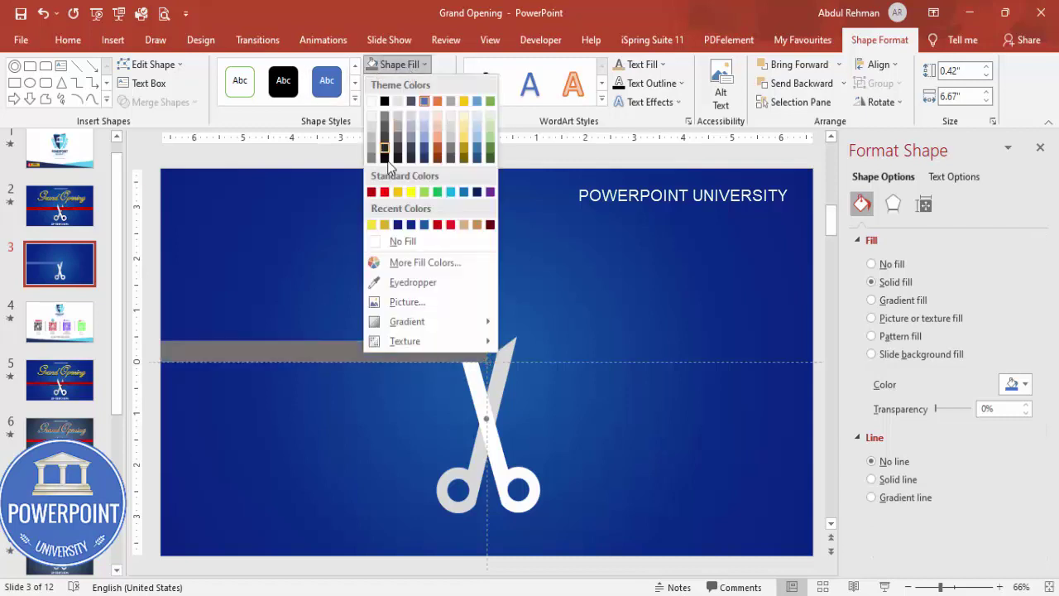
left_click(385, 193)
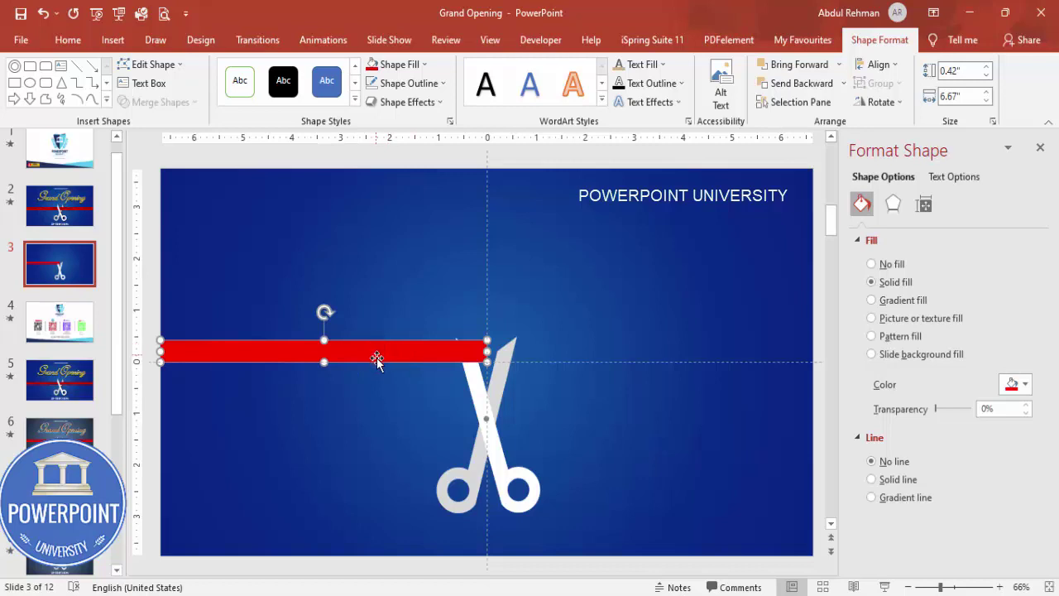
Move the red bar onto the centre line and place a copy across the right half.
left_click_drag(376, 357, 375, 369)
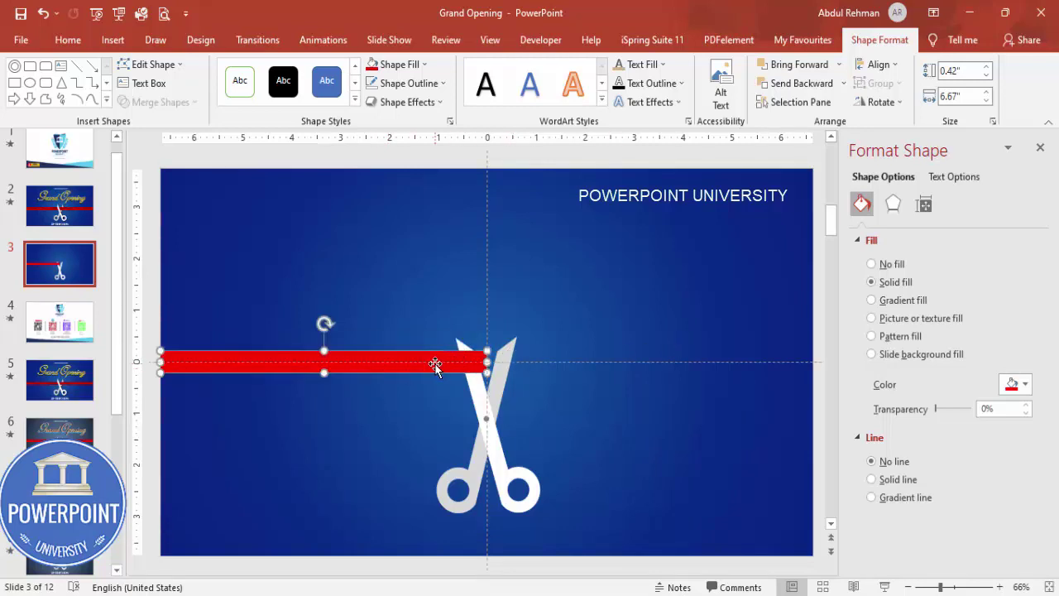
key("ctrl+z")
left_click_drag(379, 368, 695, 357)
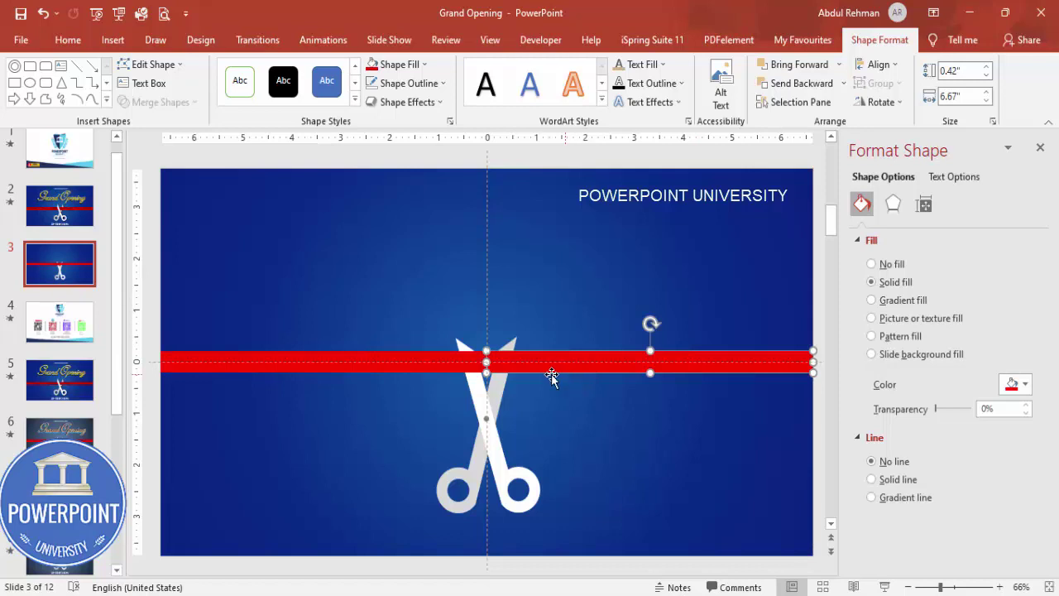
left_click(435, 367, "shift")
left_click(407, 378)
Nudge the whole scissors up slightly over the ribbon, then select the right ribbon bar.
left_click_drag(370, 282, 622, 574)
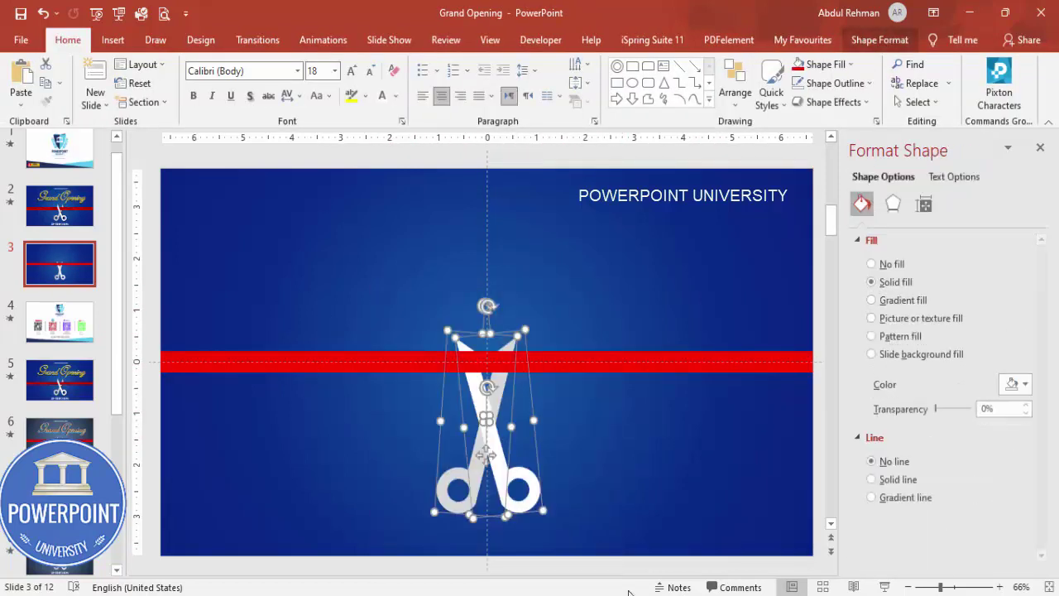
key("Up")
key("Up")
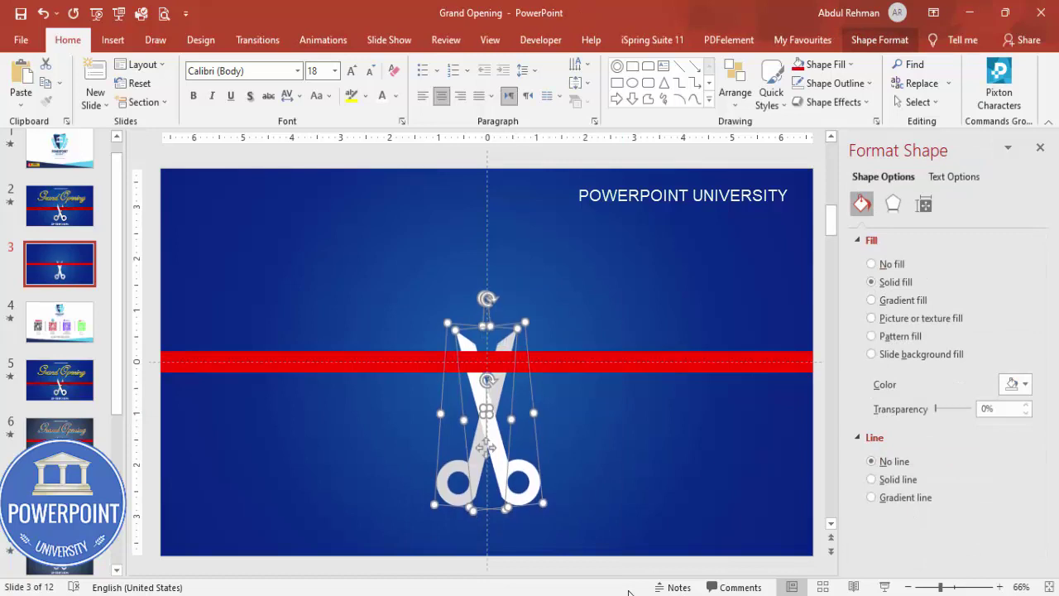
left_click(615, 487)
left_click(574, 361)
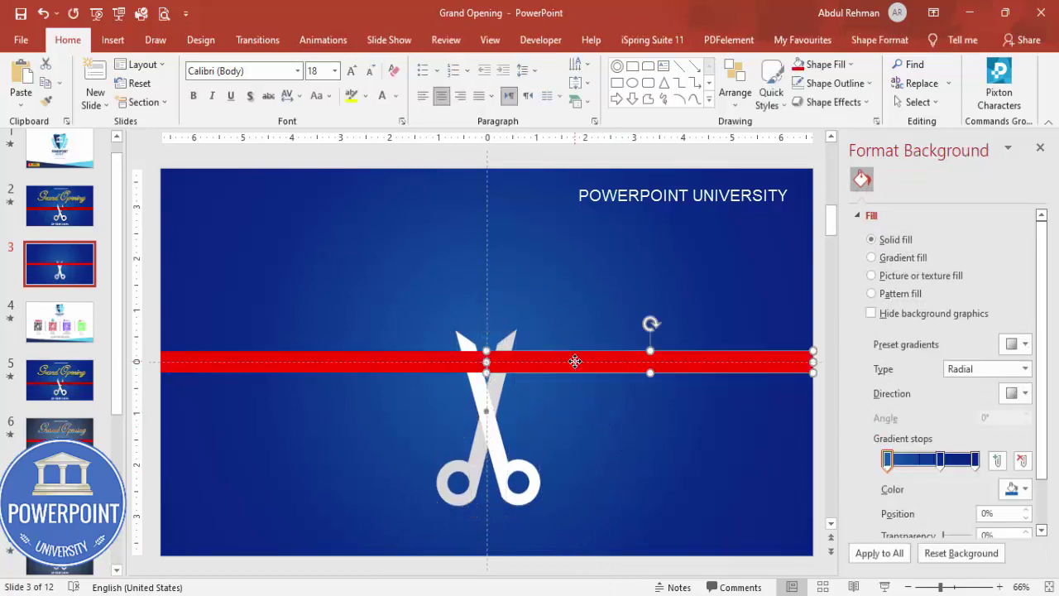
left_click(876, 41)
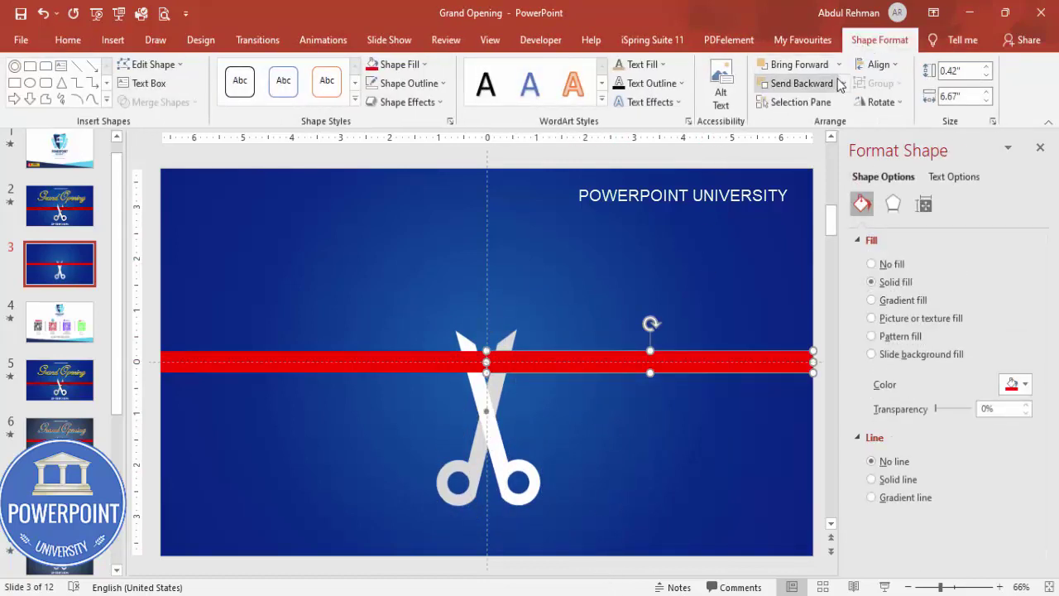
Send the red ribbon bar to the back behind the scissors.
left_click(844, 84)
left_click(819, 124)
left_click(681, 207)
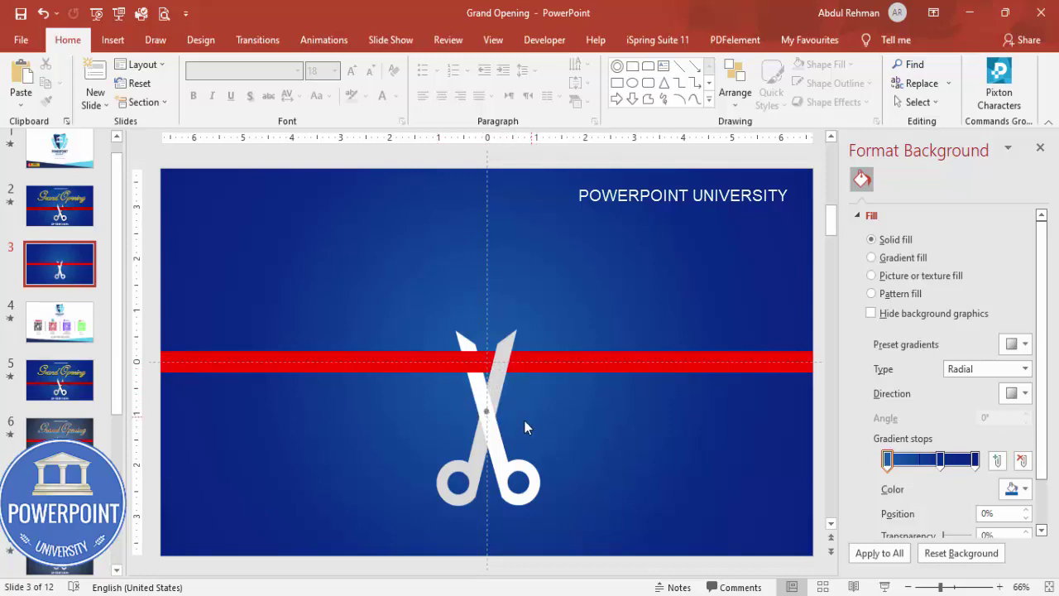
Test-pull a blade aside, colour it black and delete it, then undo to restore the scissors.
left_click(474, 457)
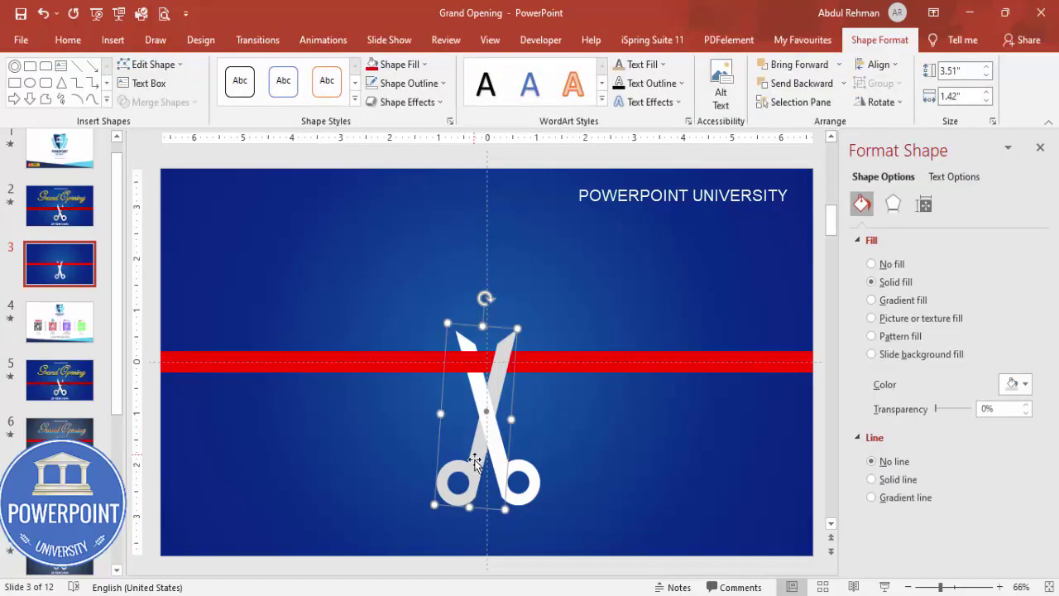
left_click_drag(474, 457, 372, 478)
left_click(403, 64)
left_click(384, 101)
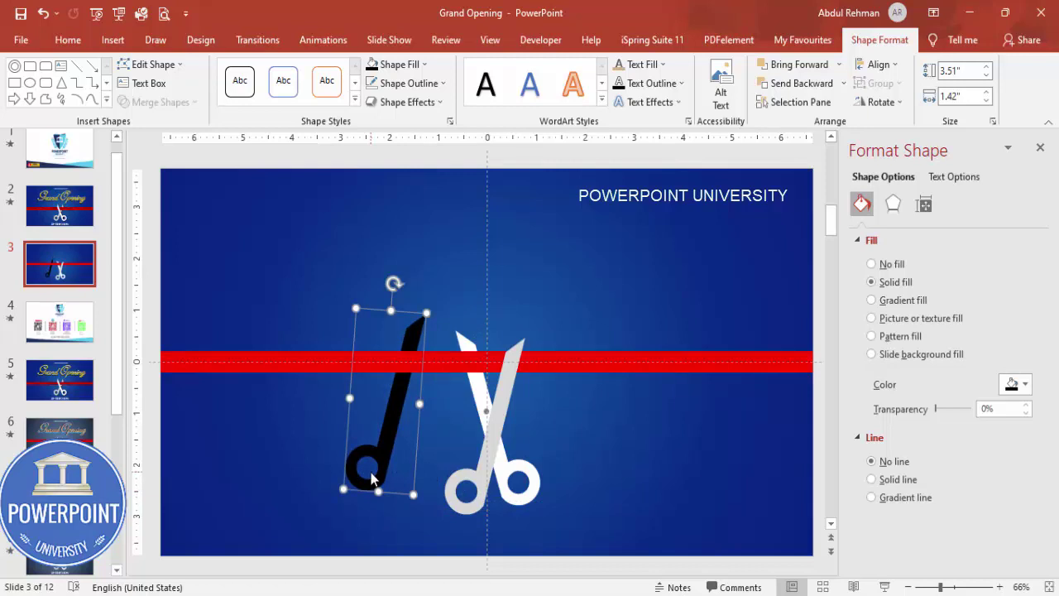
key("Delete")
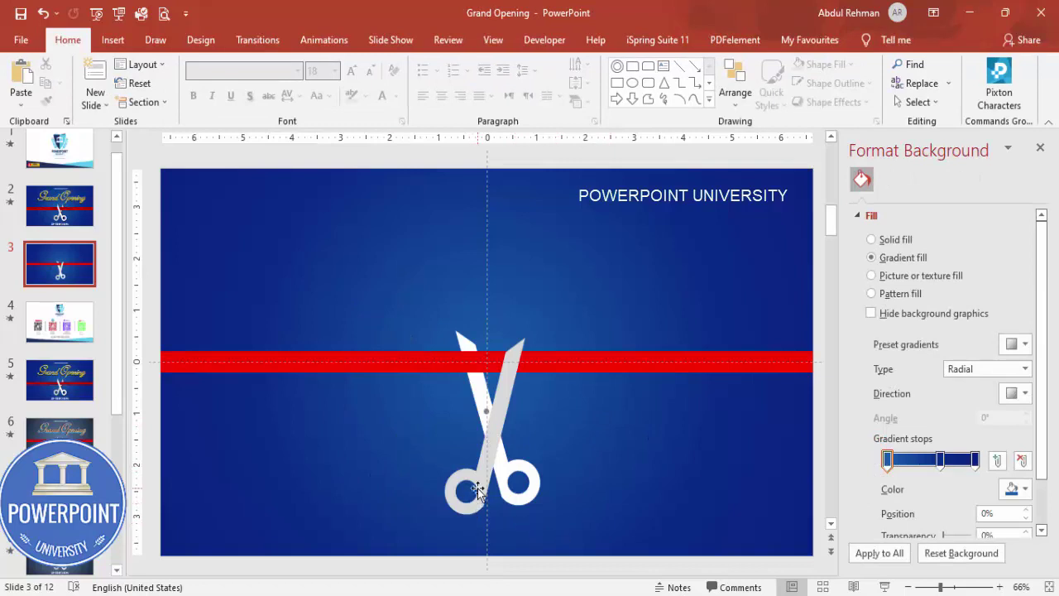
key("ctrl+z")
key("ctrl+z")
key("ctrl+z")
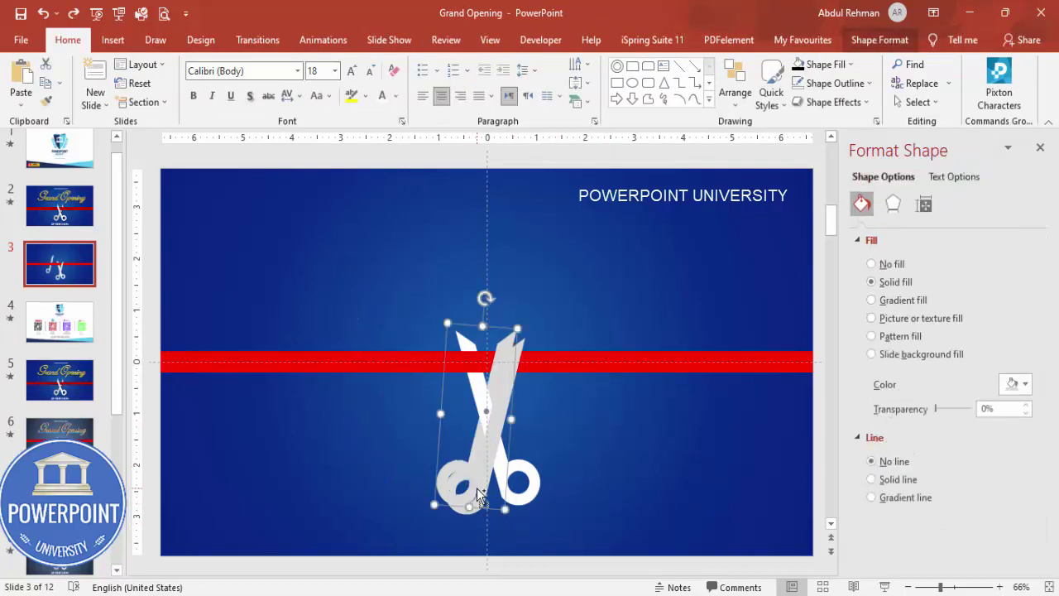
left_click(601, 440)
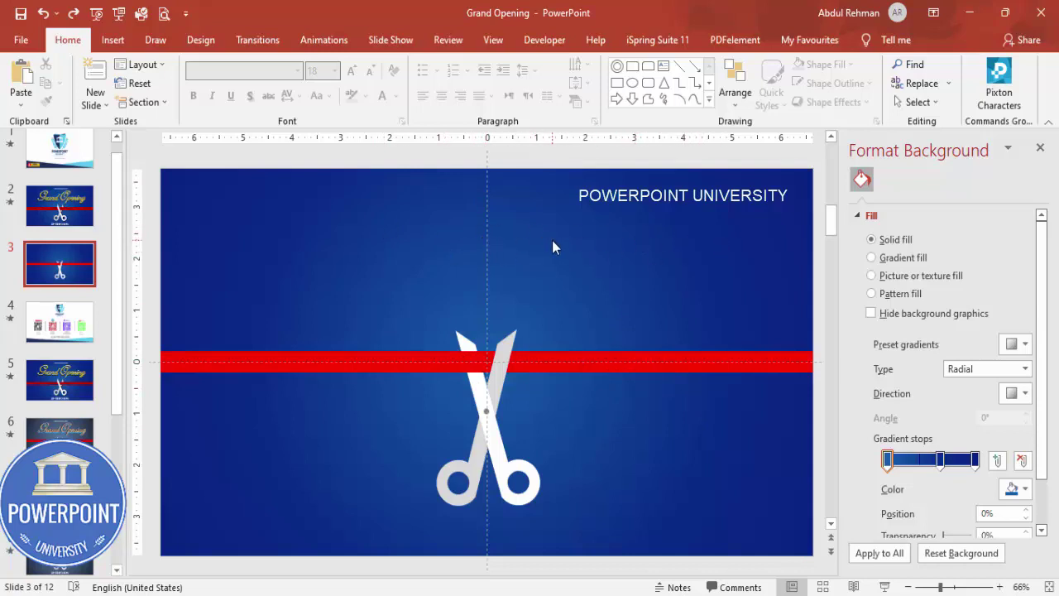
left_click(599, 361)
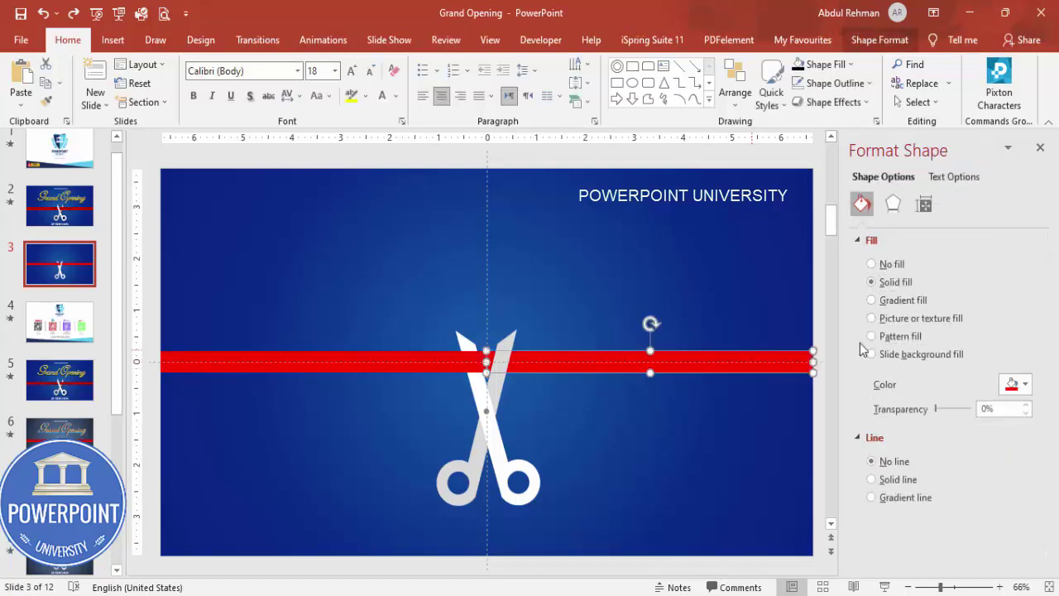
Fill the selected ribbon bar with the third 'red satin' online picture.
left_click(921, 318)
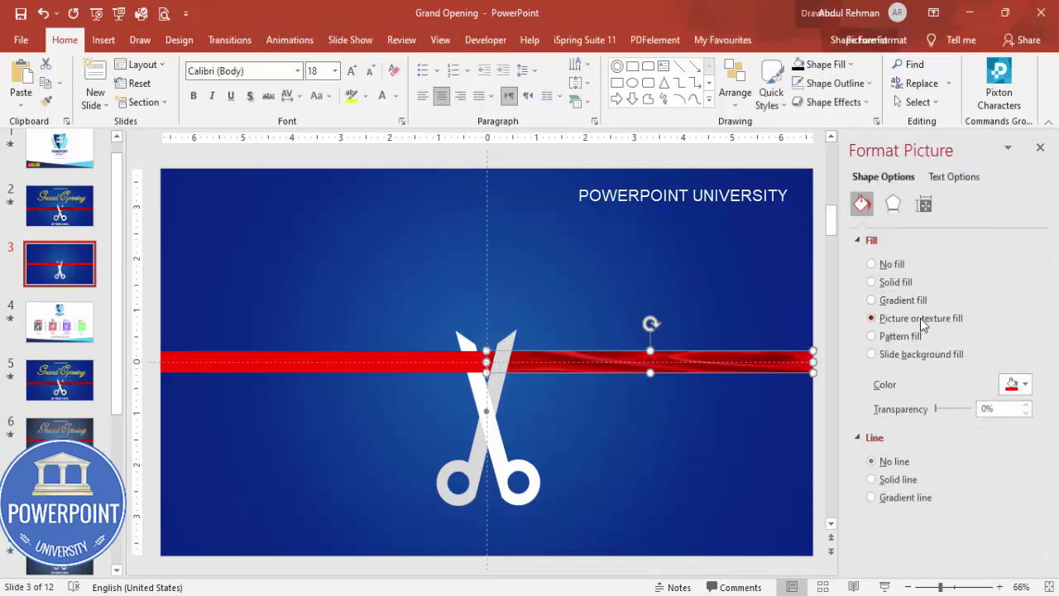
left_click(881, 402)
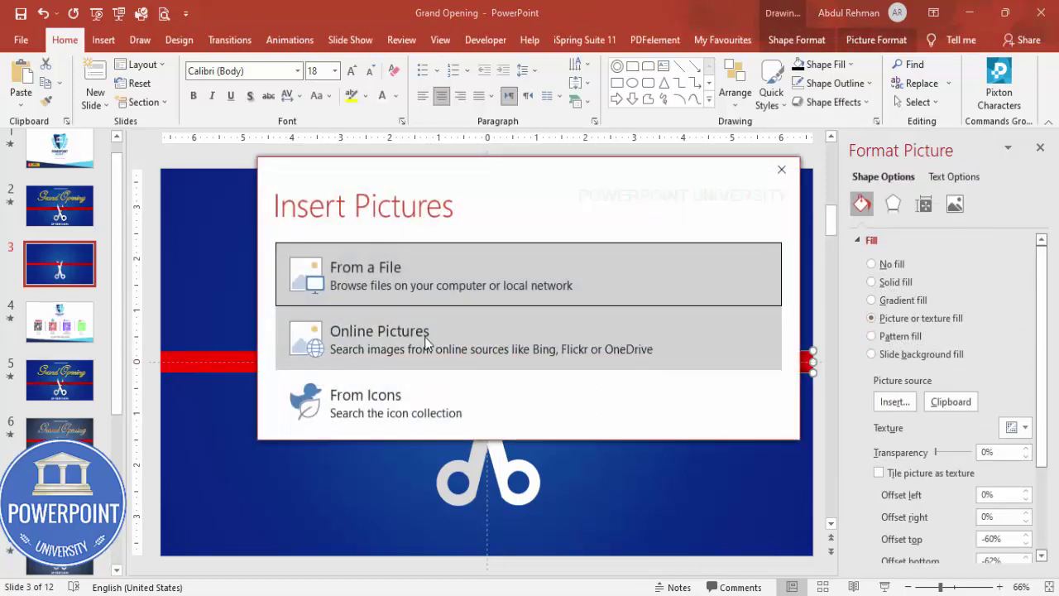
left_click(380, 335)
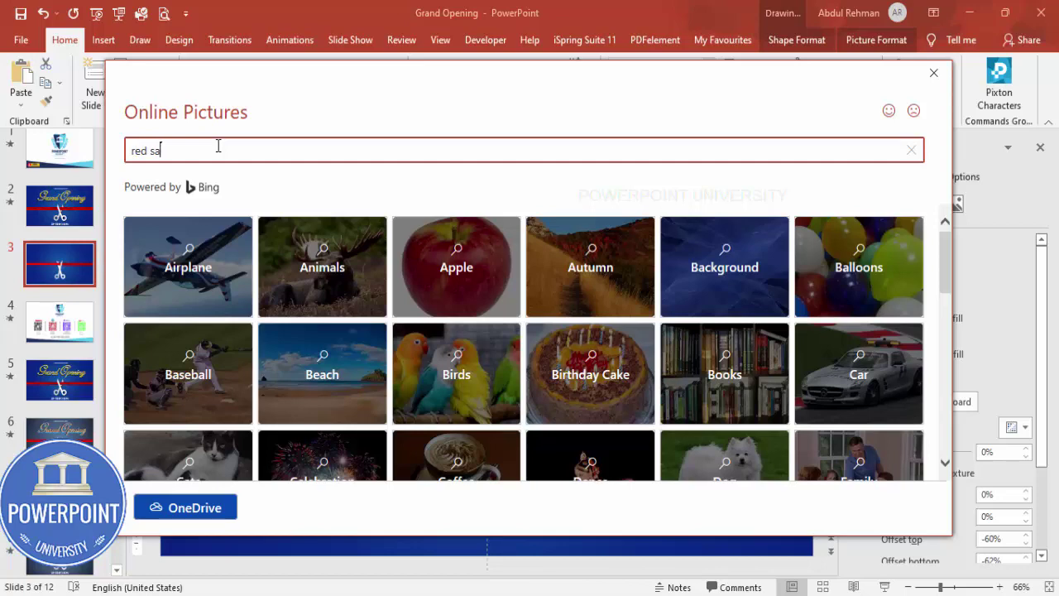
key("Return")
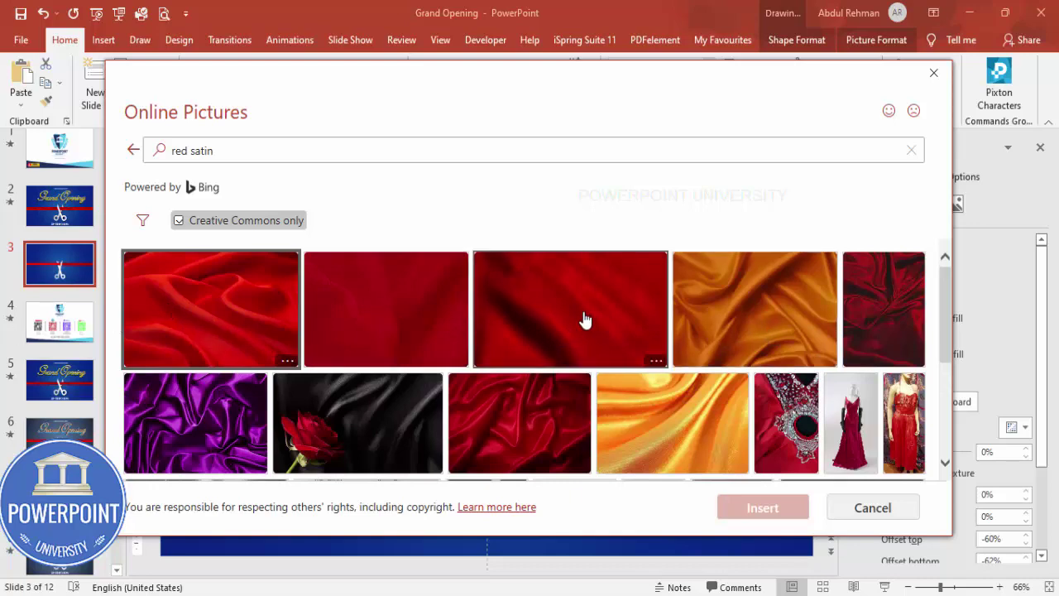
left_click(603, 315)
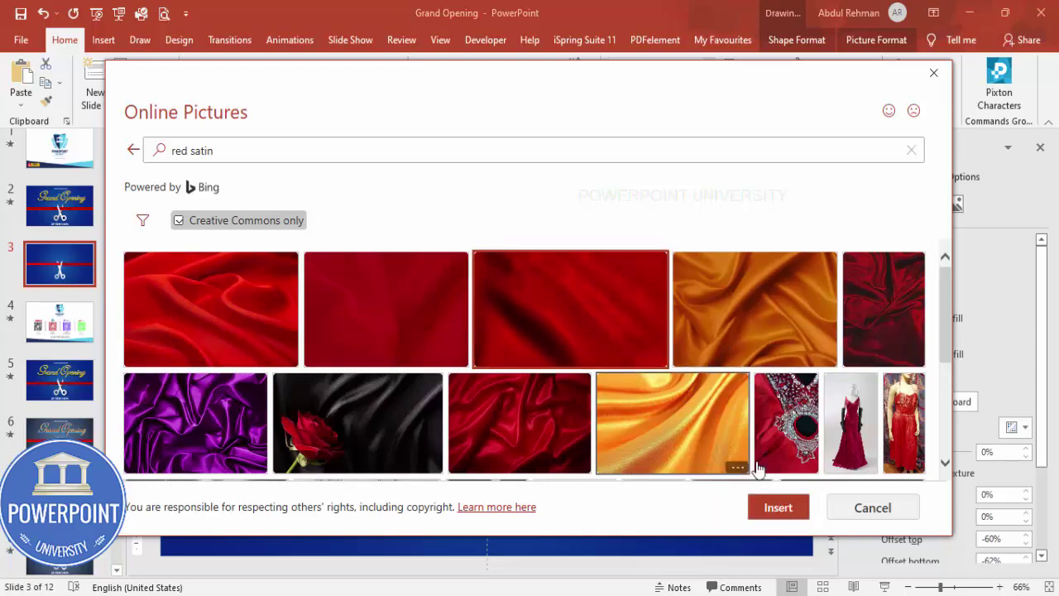
left_click(776, 508)
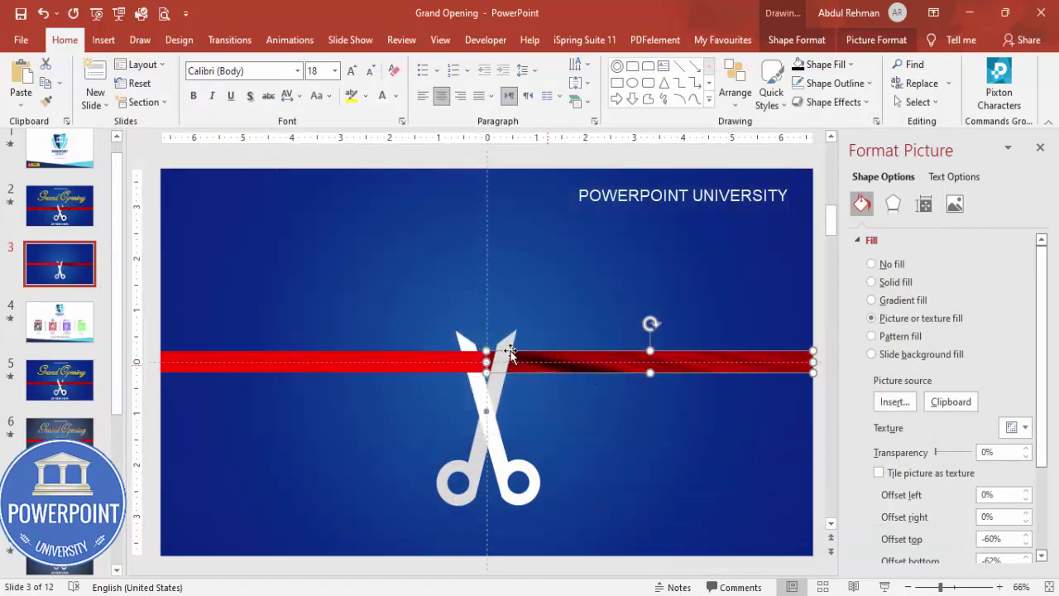
Repeat the satin picture fill on the left ribbon half with F4 and close the formatting pane.
left_click(354, 362)
key("F4")
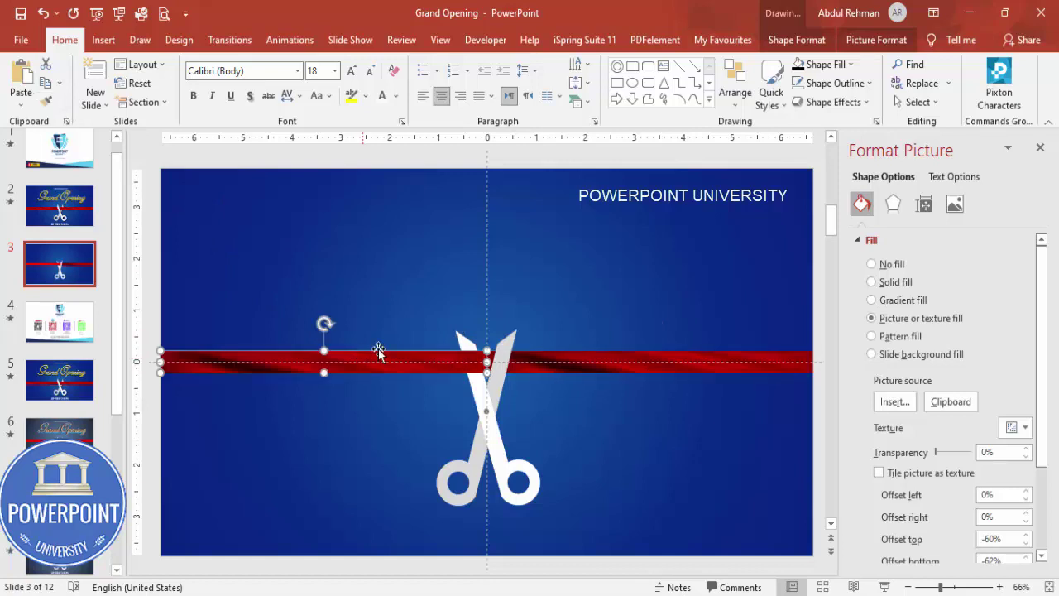
left_click(522, 317)
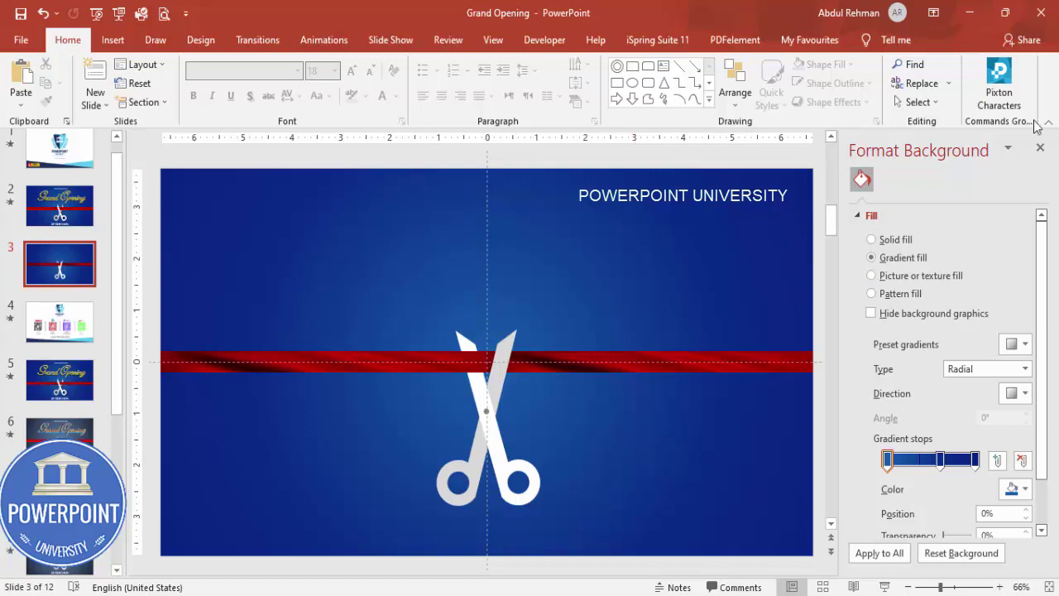
left_click(1040, 147)
With the Animation Pane shown, add a Spin emphasis effect to one scissors blade.
left_click(323, 42)
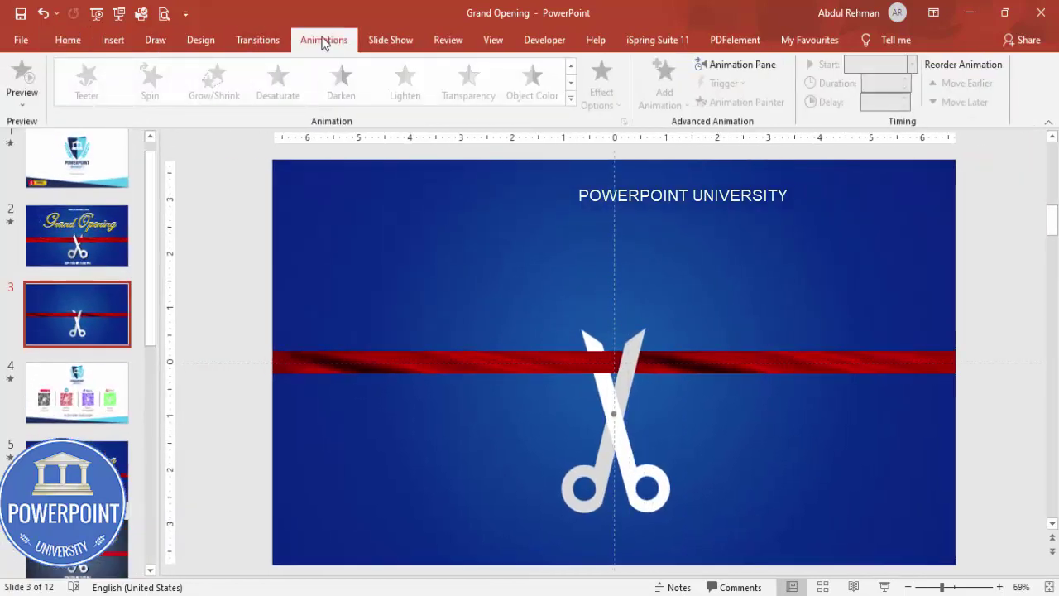
left_click(743, 64)
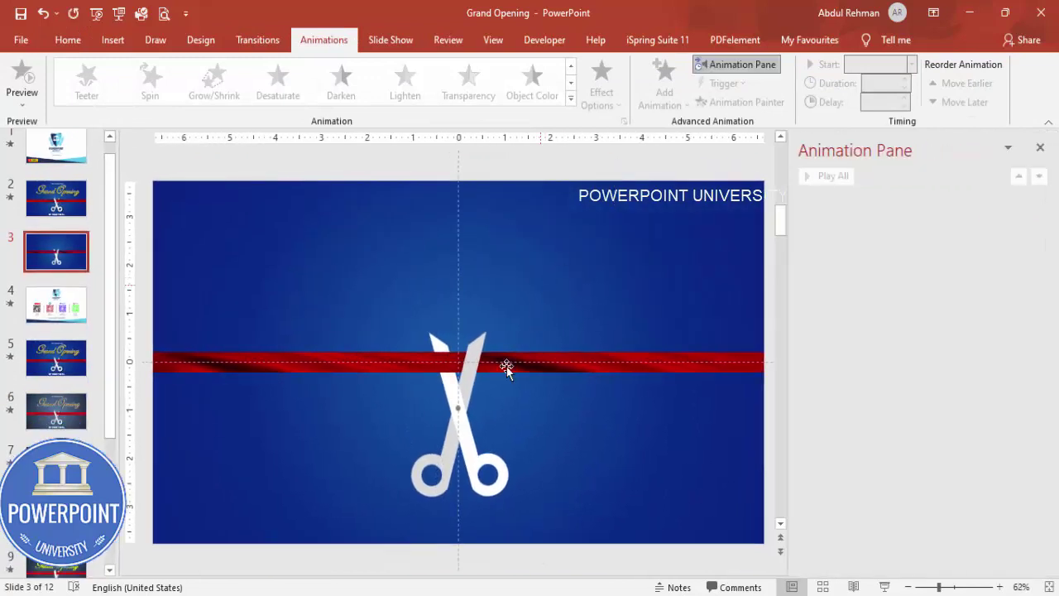
left_click(471, 453)
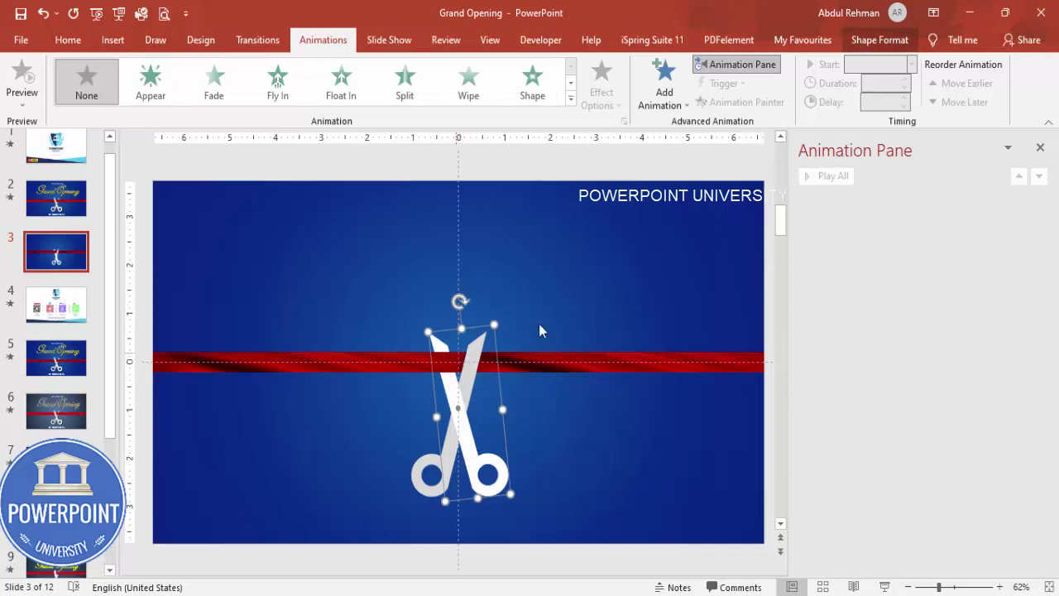
left_click(659, 96)
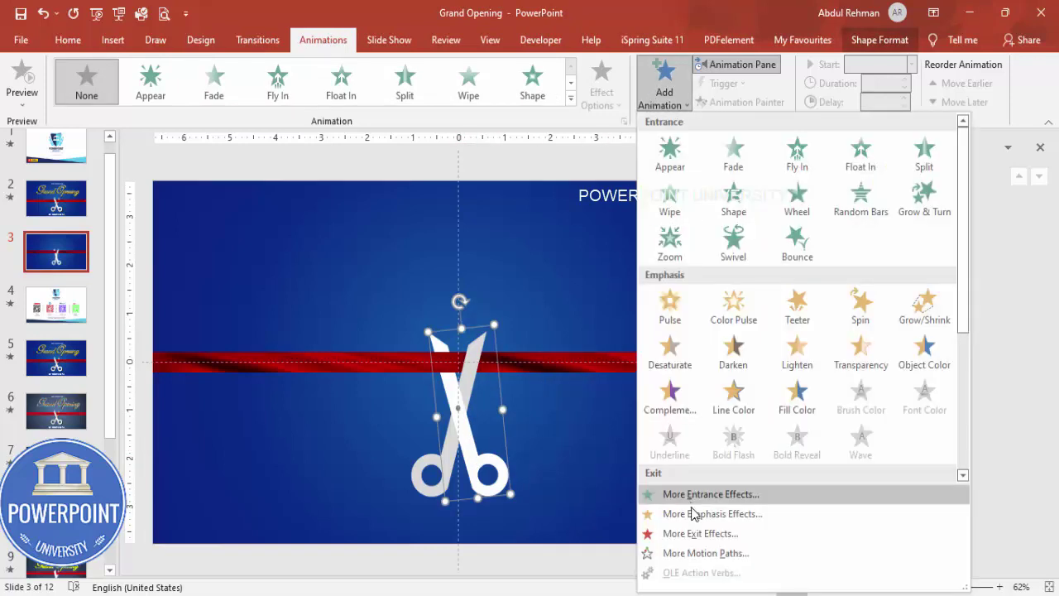
left_click(777, 516)
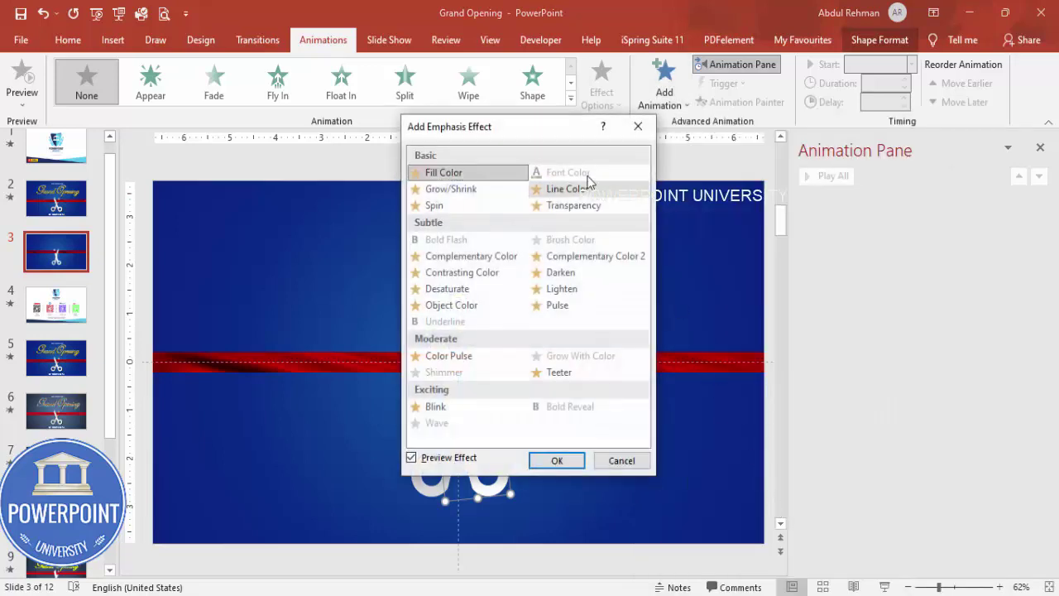
left_click_drag(573, 133, 778, 155)
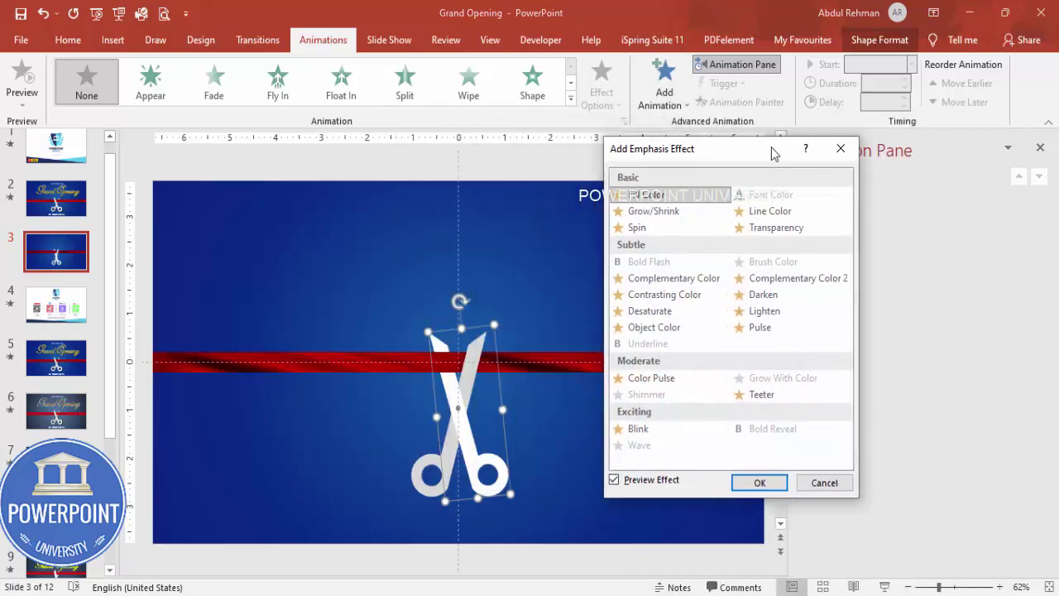
left_click(648, 232)
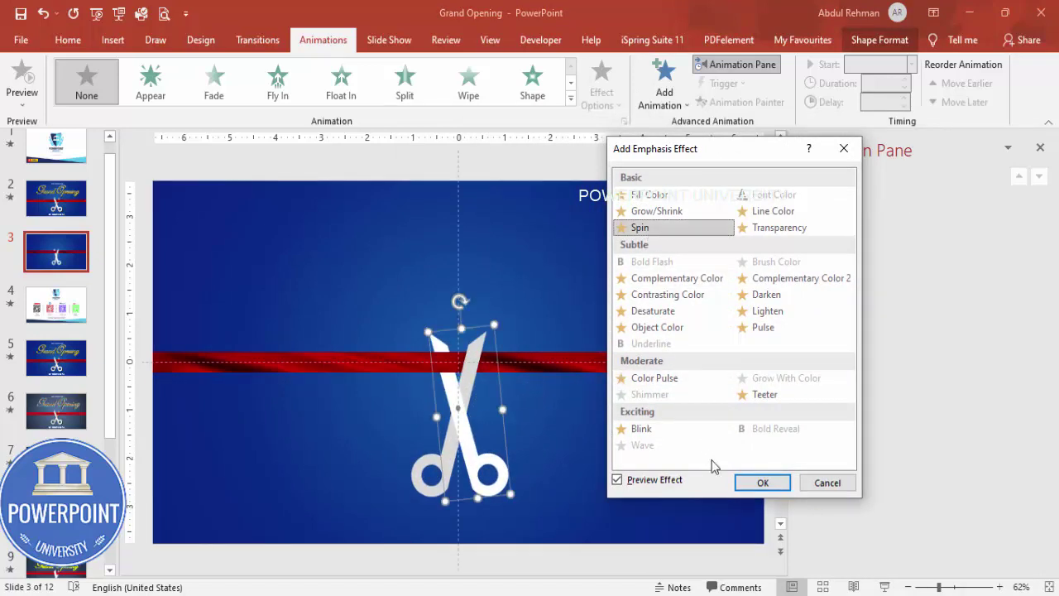
left_click(762, 484)
Set the Spin to a custom 15° clockwise with auto-reverse and a 1-second duration.
double_click(881, 202)
left_click_drag(402, 266, 726, 193)
left_click(790, 255)
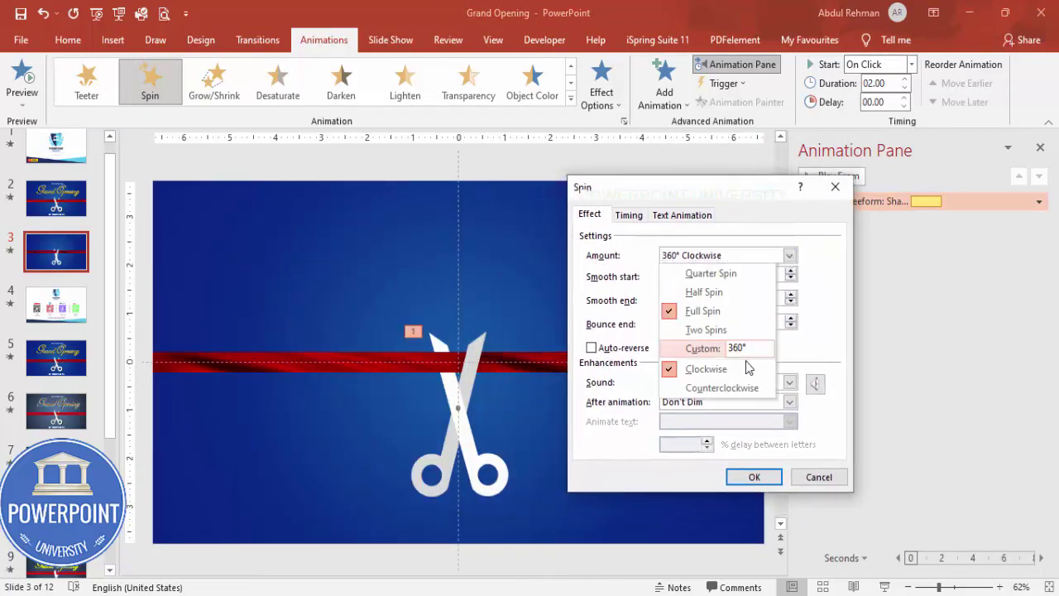
double_click(752, 349)
type("1")
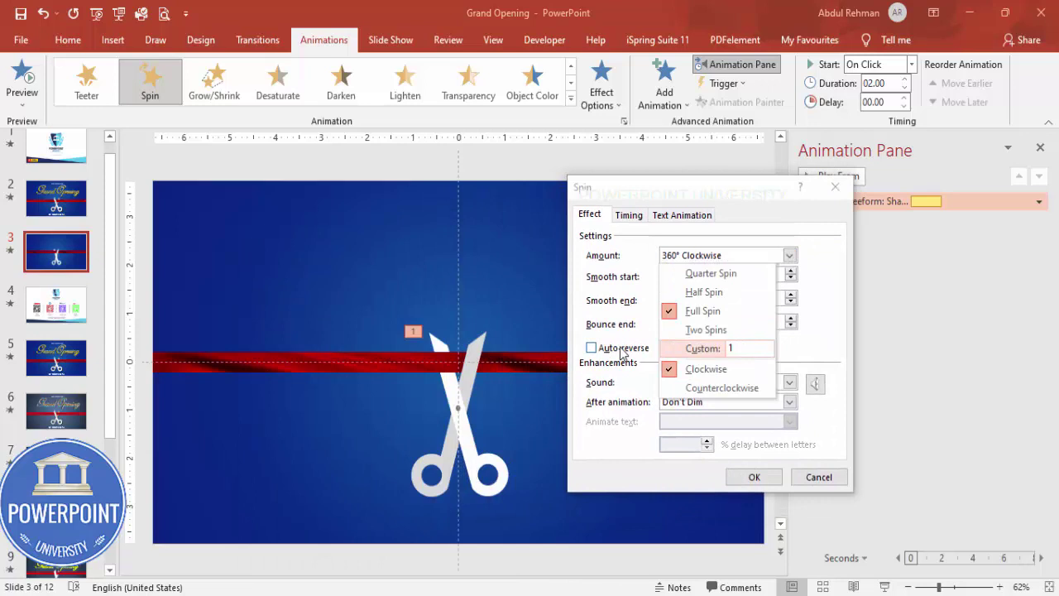
type("5")
key("Return")
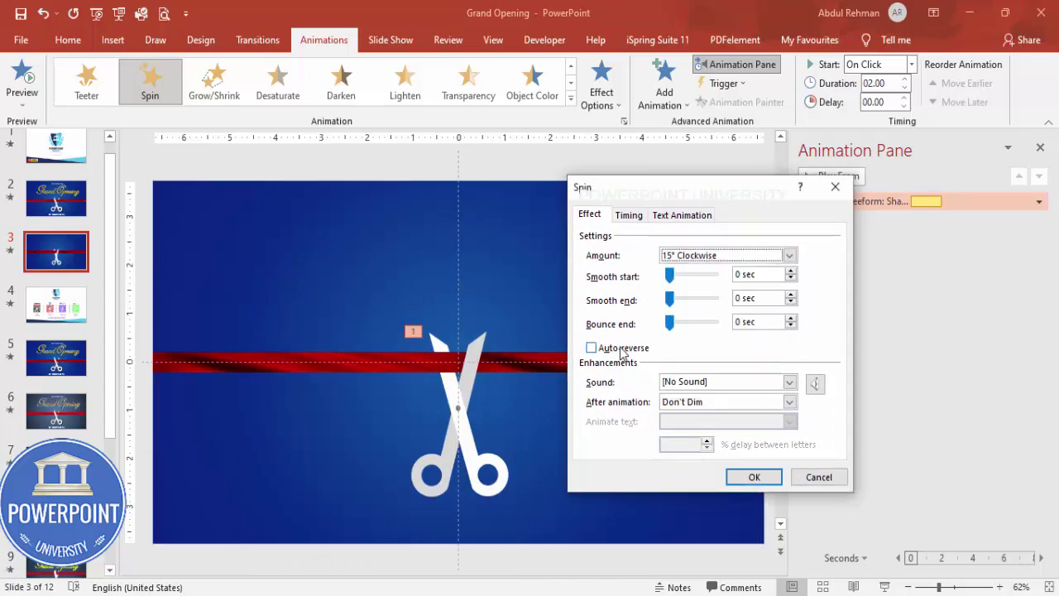
left_click(592, 348)
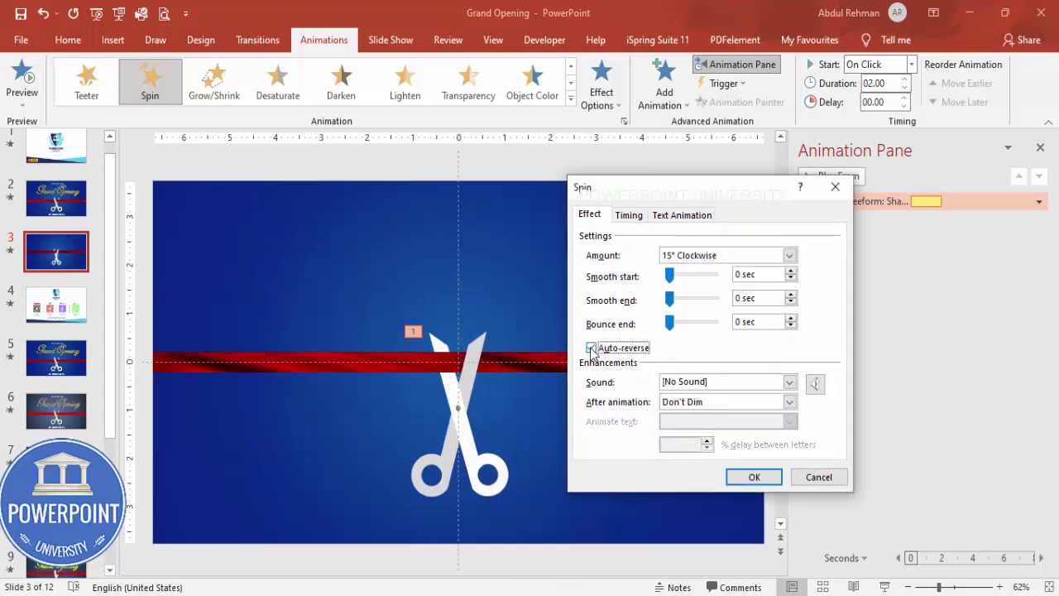
left_click(628, 216)
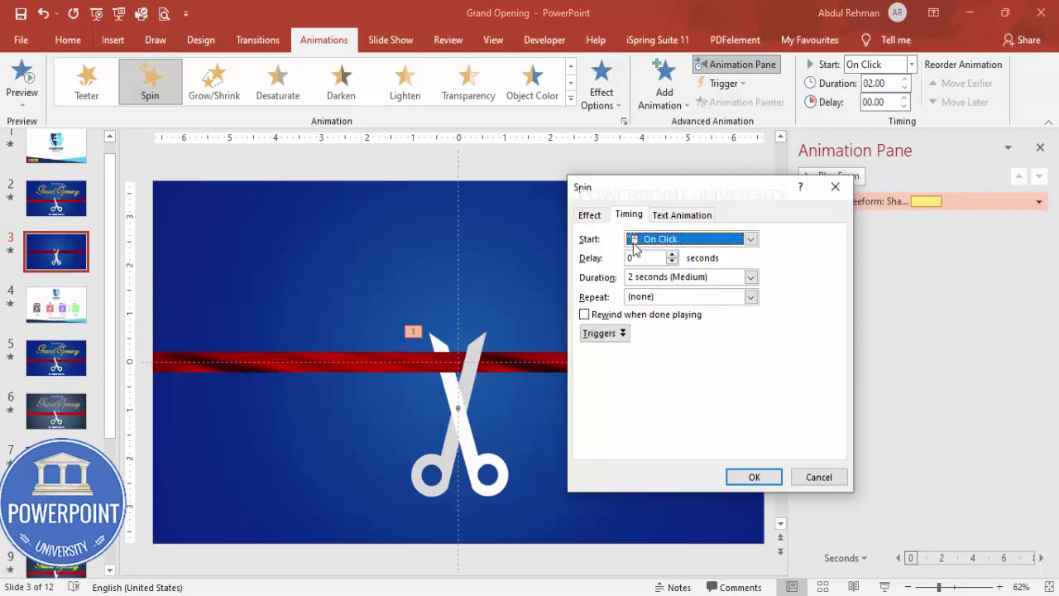
left_click(750, 278)
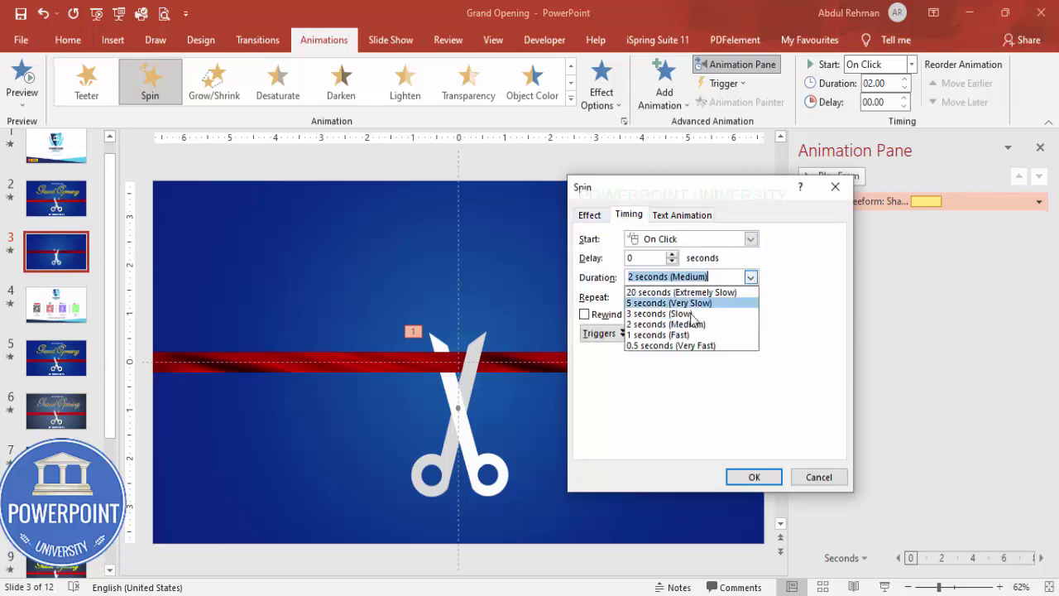
left_click(672, 338)
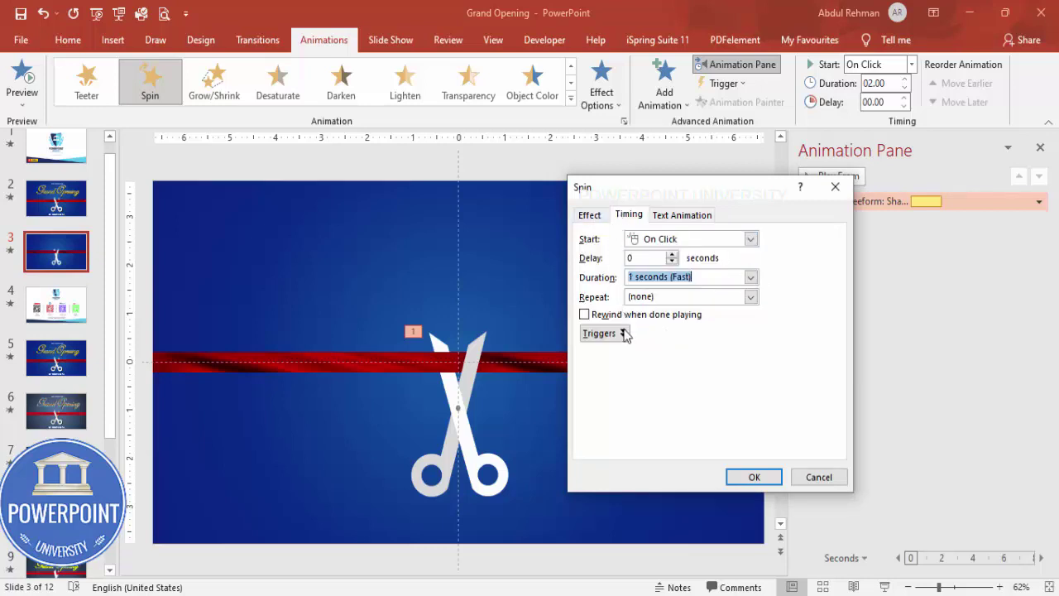
left_click(753, 477)
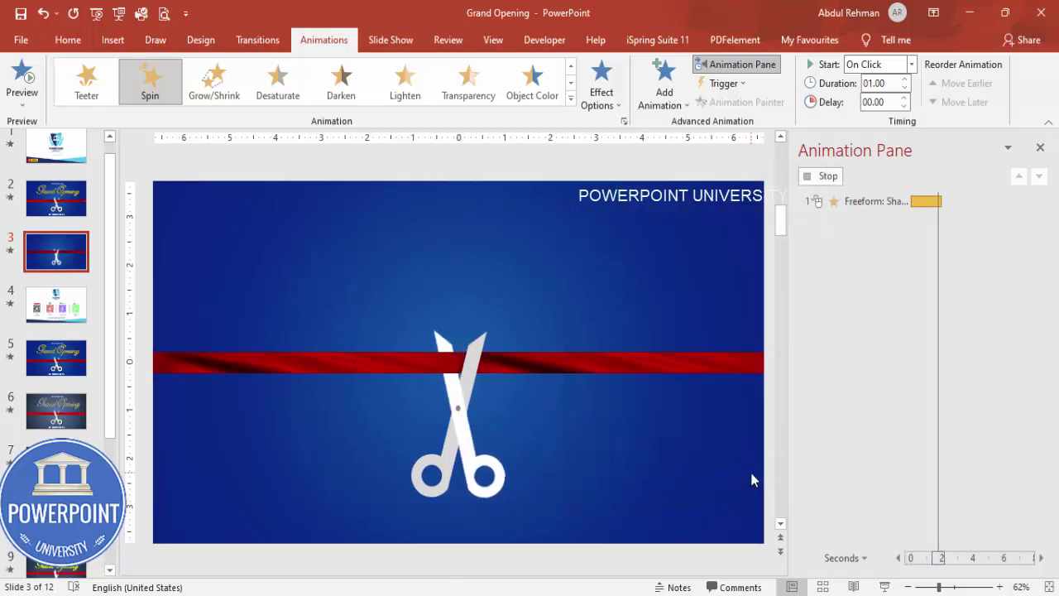
Copy the blade's Spin animation onto the other blade with Animation Painter.
left_click(481, 455)
left_click(744, 102)
left_click(429, 466)
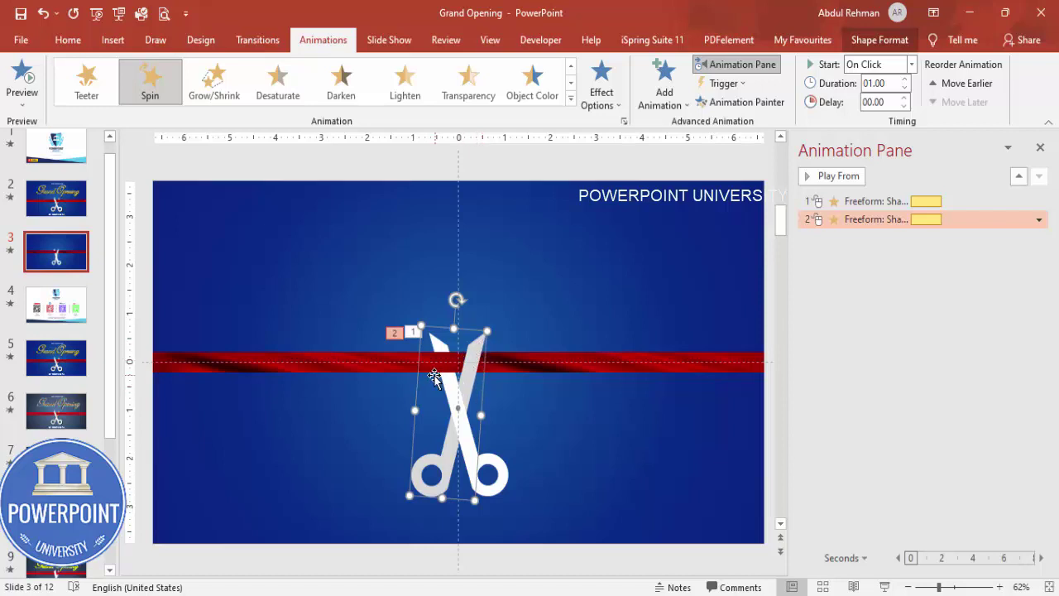
Change the second blade's Spin amount to 15° counterclockwise.
left_click(867, 223)
double_click(867, 220)
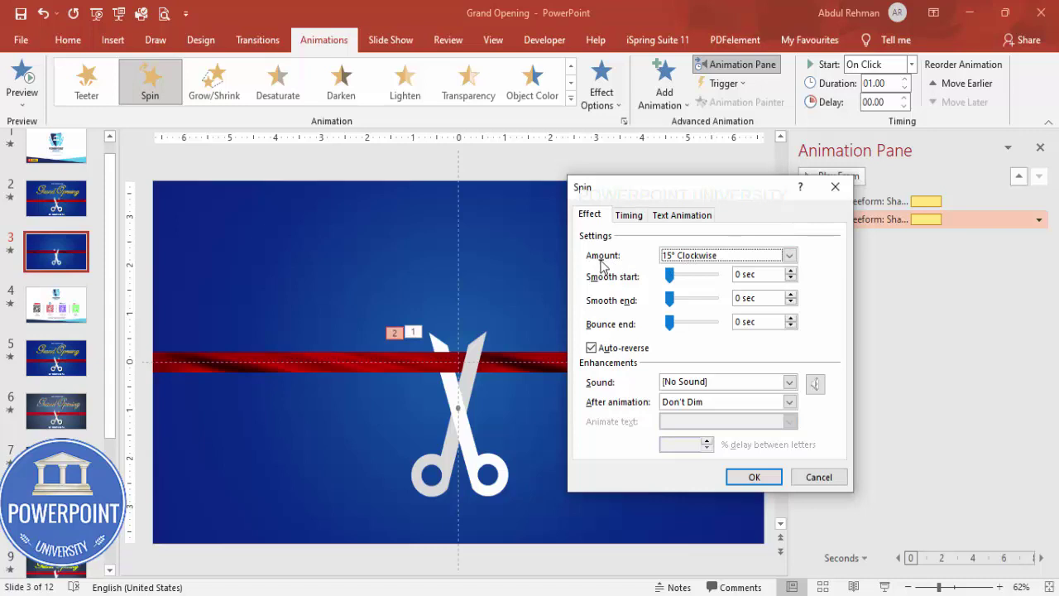
left_click(790, 255)
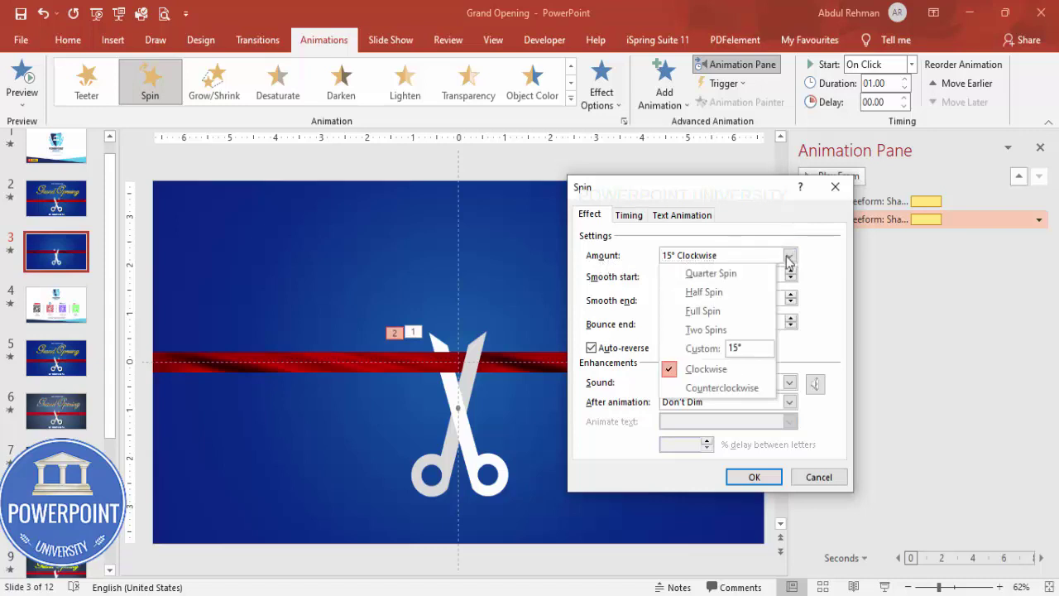
left_click(704, 388)
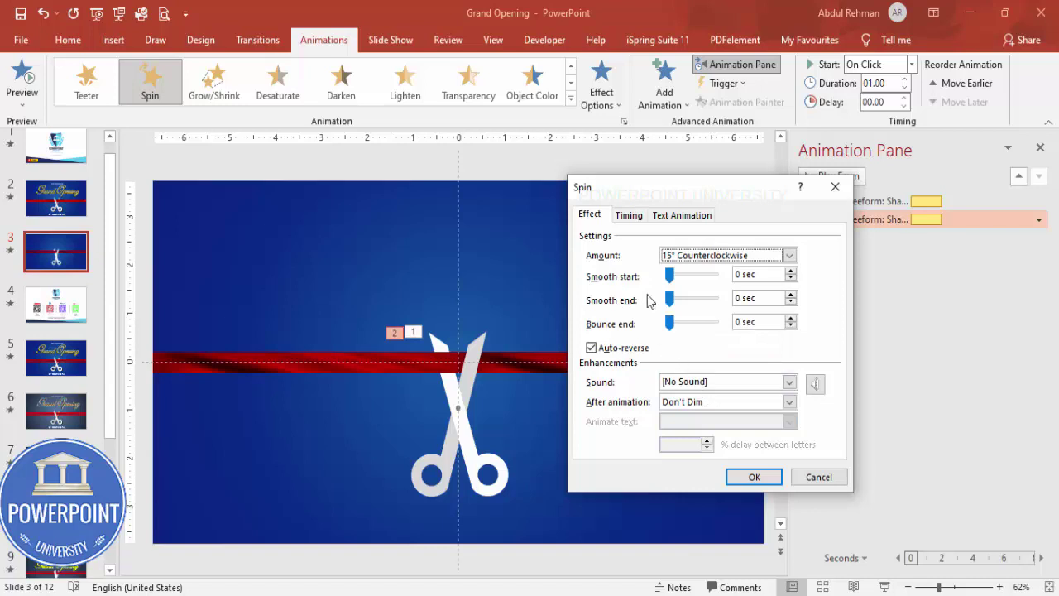
left_click(752, 477)
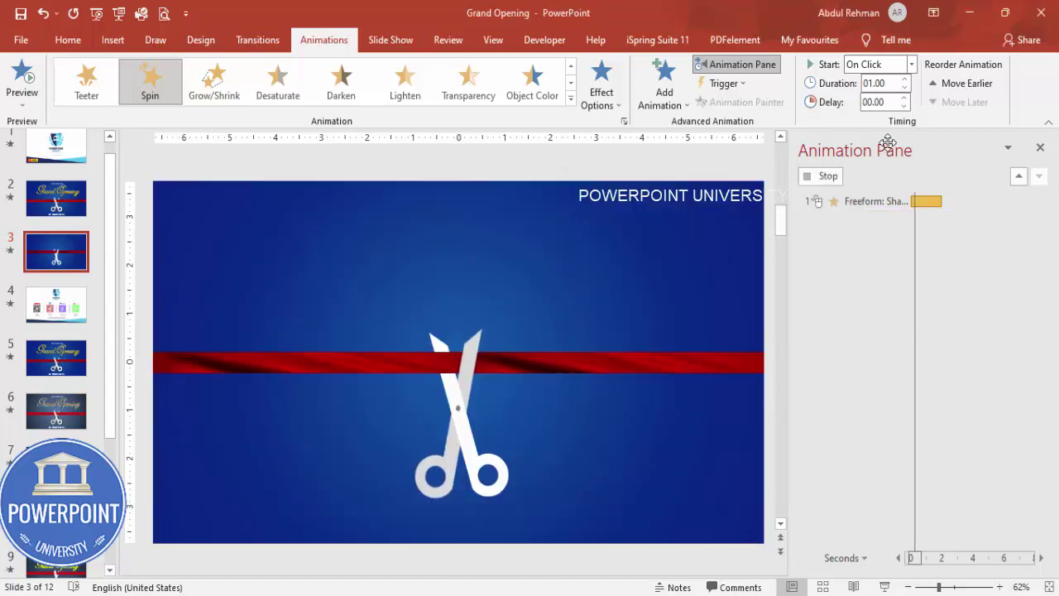
Set the second spin to start With Previous and preview both spins playing together.
left_click(878, 65)
left_click(887, 98)
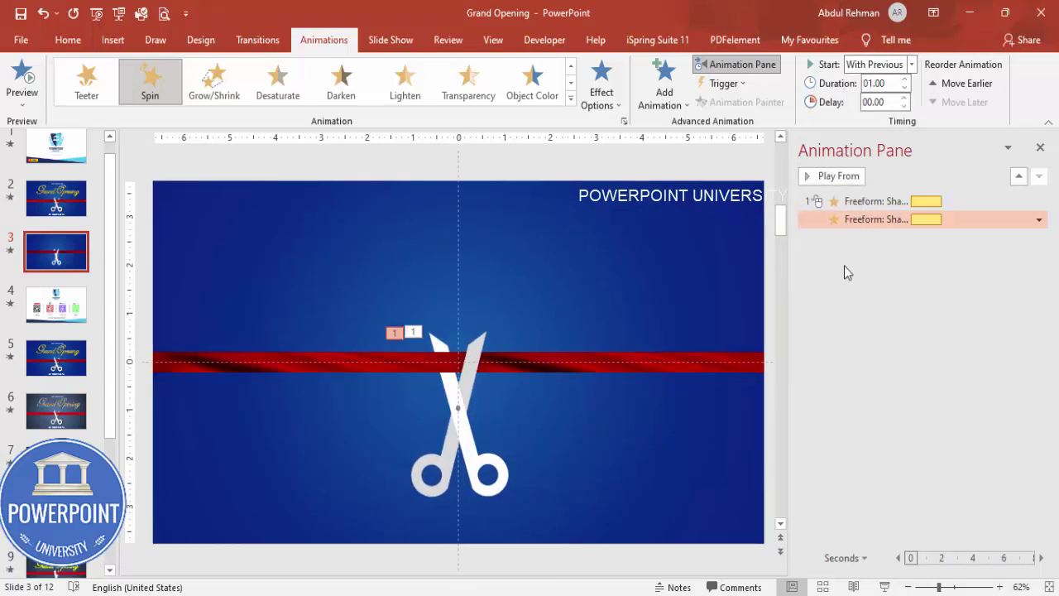
left_click(844, 247)
left_click(823, 176)
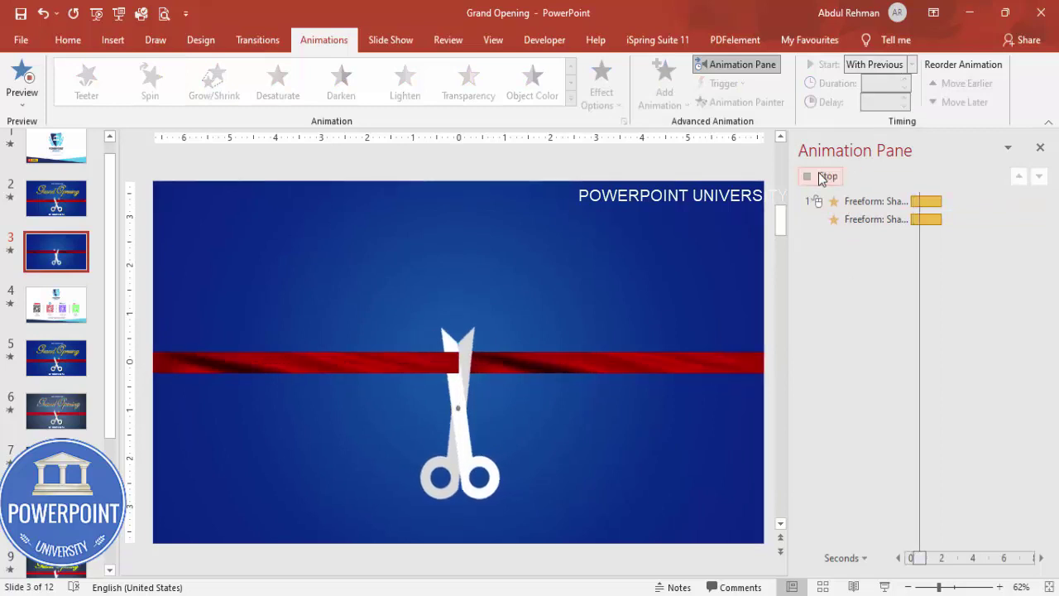